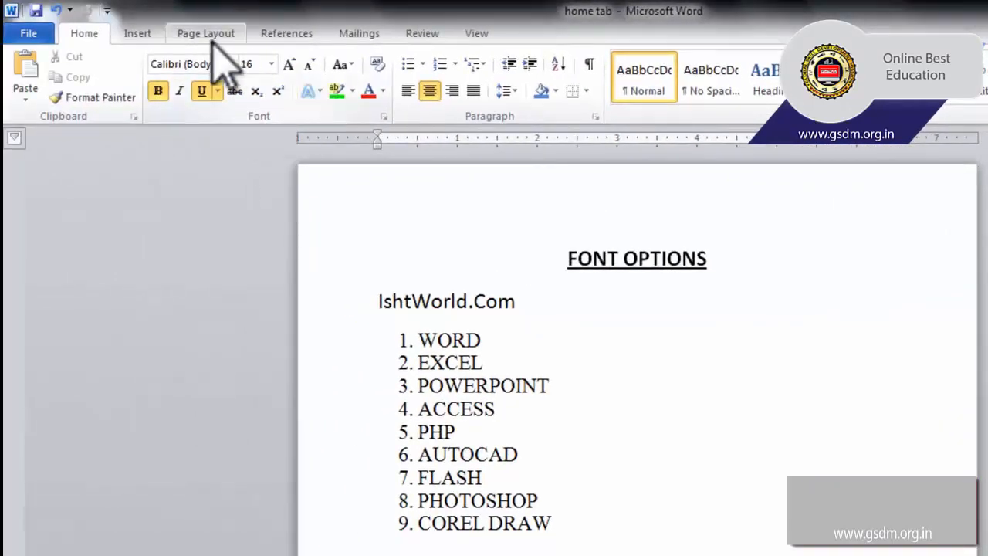
# Step: Select the text from the IshtWorld.Com line through COREL DRAW, and clear the selection
pyautogui.scroll(-1, 525, 362)
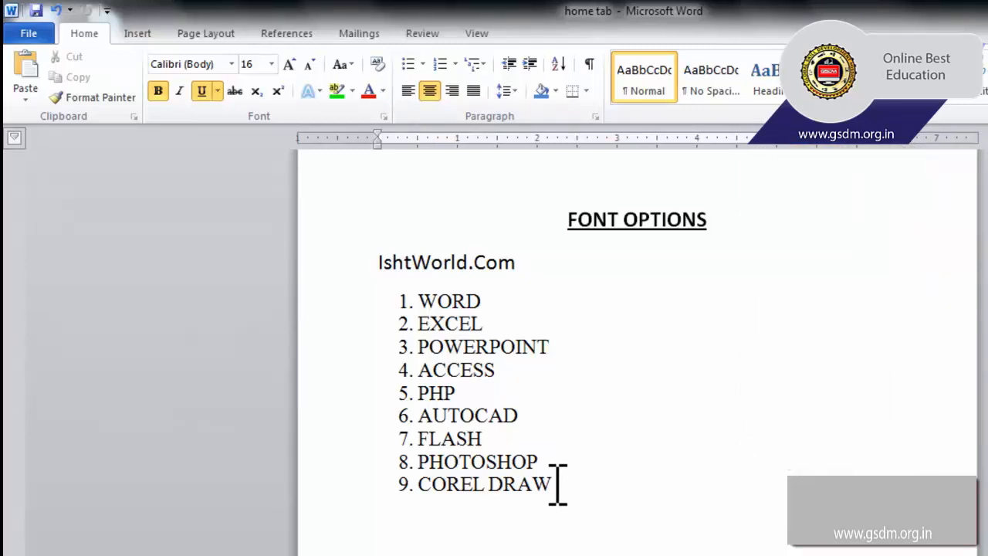
pyautogui.click(558, 485)
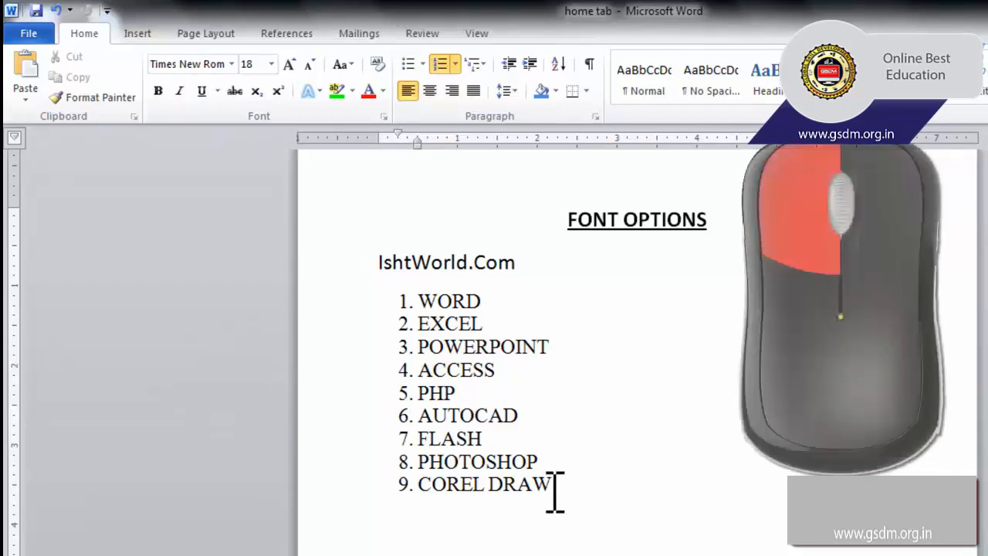
pyautogui.moveTo(554, 486)
pyautogui.mouseDown()
pyautogui.moveTo(489, 469)
pyautogui.moveTo(425, 417)
pyautogui.moveTo(426, 290)
pyautogui.moveTo(397, 260)
pyautogui.moveTo(388, 264)
pyautogui.mouseUp()
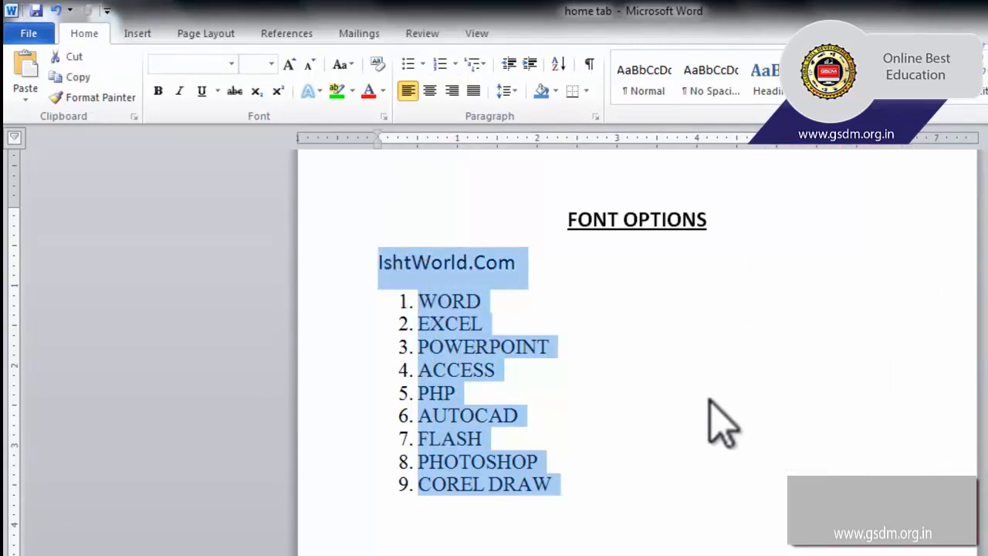
pyautogui.click(618, 423)
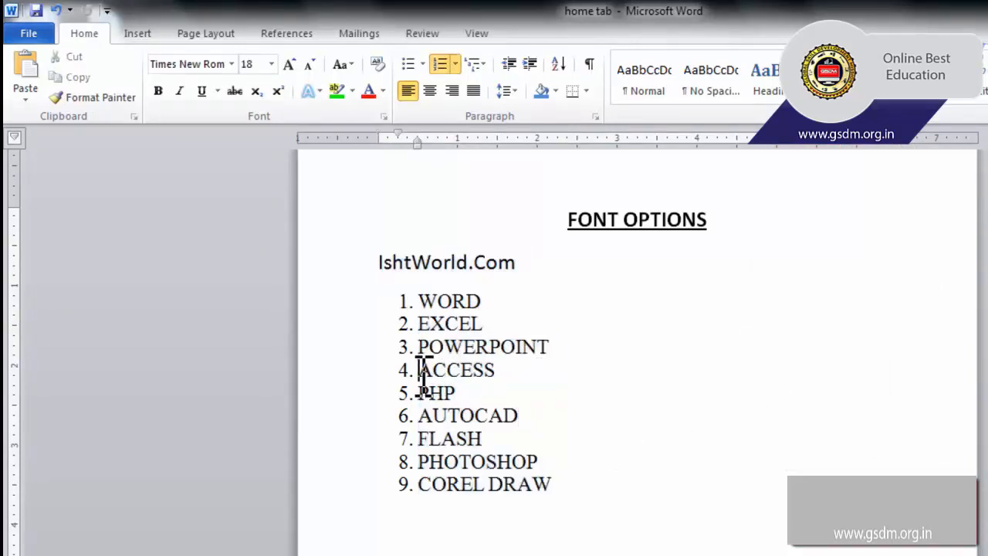
# Step: Select the POWERPOINT and ACCESS list items together, and clear the selection
pyautogui.moveTo(418, 370); pyautogui.dragTo(423, 346)
pyautogui.click(548, 399)
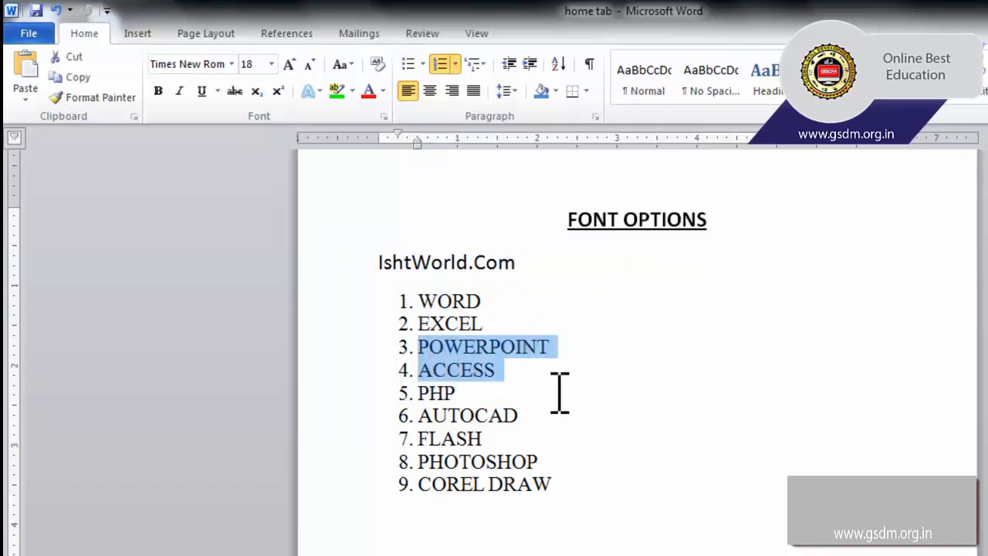
pyautogui.click(620, 426)
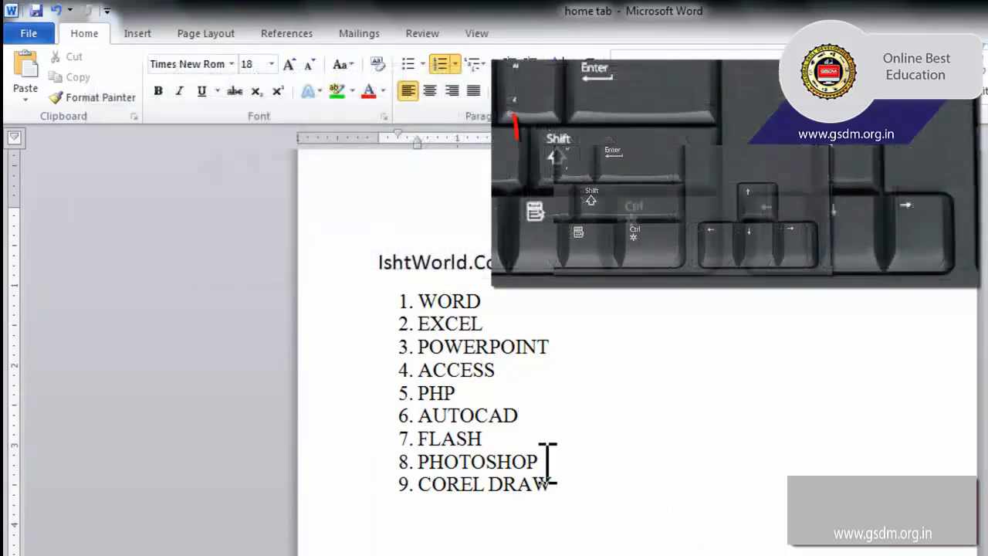
# Step: Select PHOTOSHOP in the eighth list item one character at a time, and clear the selection
pyautogui.press('Down')
pyautogui.scroll(-2, 560, 467)
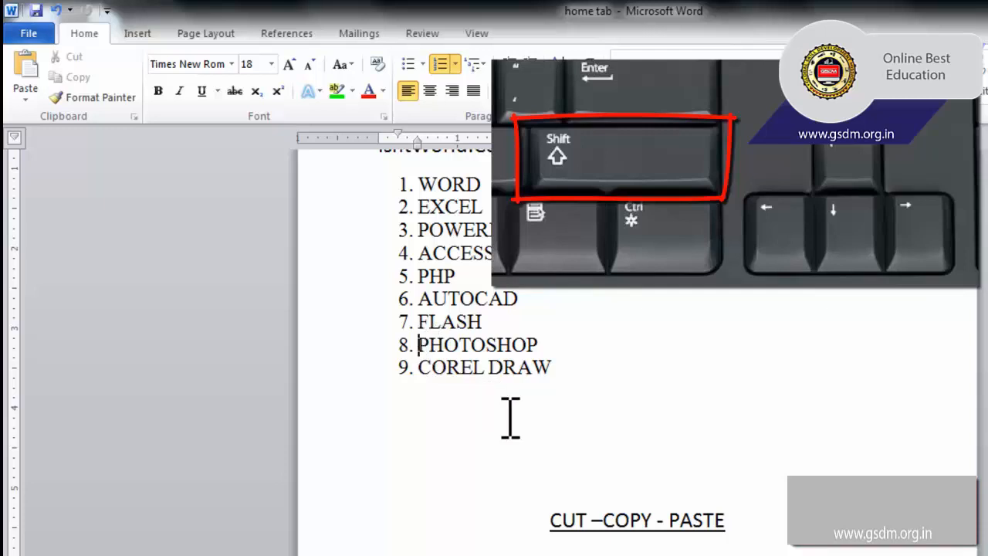
pyautogui.hotkey('shift', 'Right')
pyautogui.hotkey('shift', 'Right')
pyautogui.hotkey('shift', 'Right')
pyautogui.hotkey('shift', 'Right')
pyautogui.hotkey('shift', 'Right')
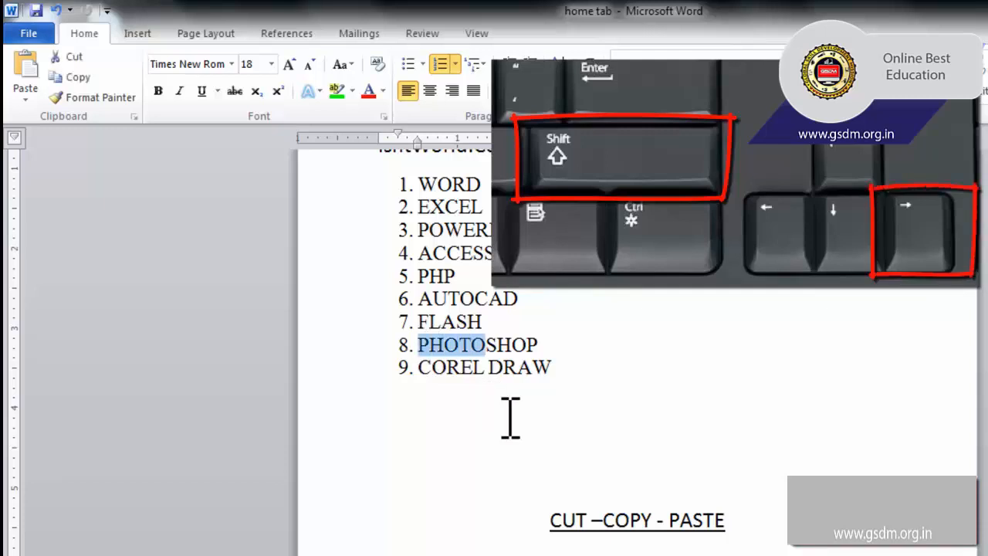
pyautogui.hotkey('shift', 'Right')
pyautogui.hotkey('shift', 'Right')
pyautogui.hotkey('shift', 'Right')
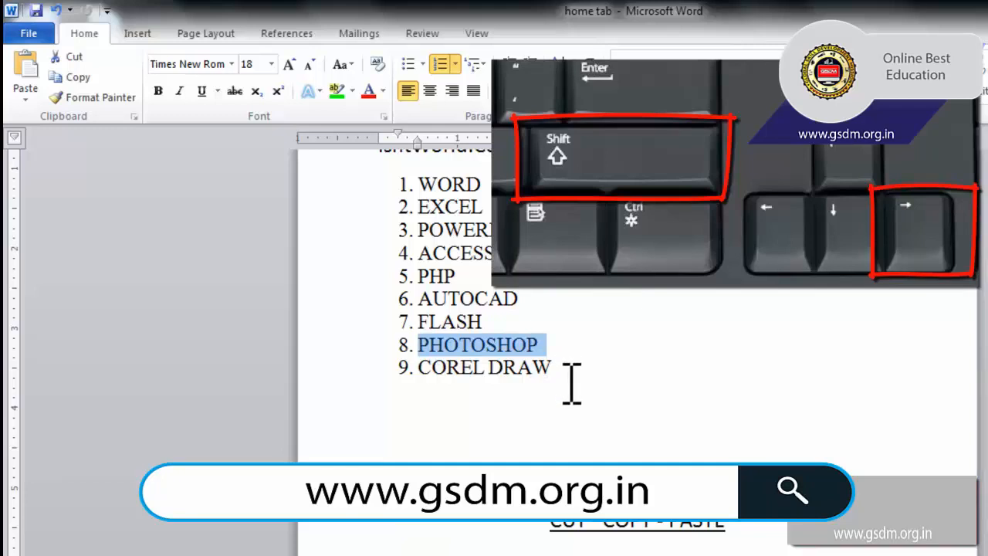
pyautogui.scroll(-1, 610, 463)
pyautogui.scroll(5, 609, 533)
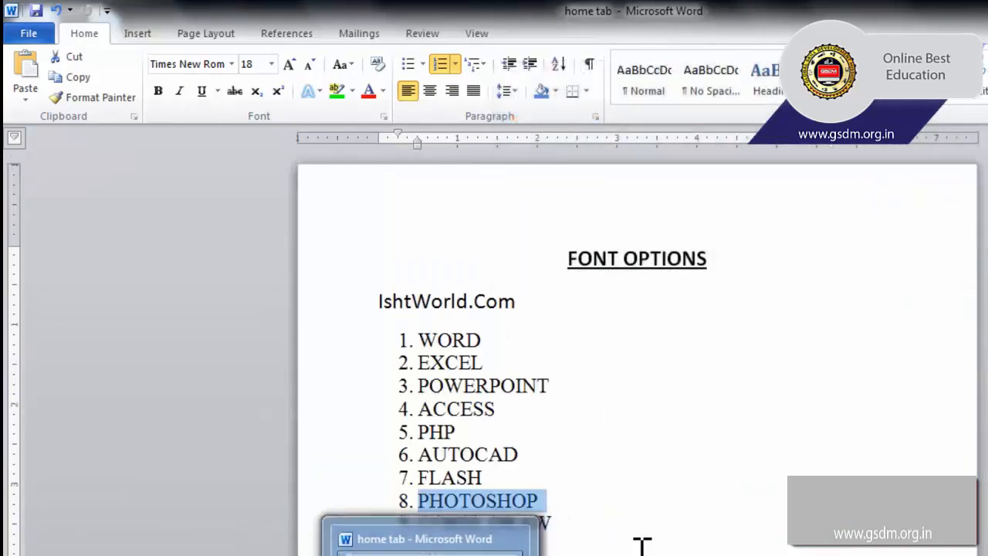
pyautogui.click(598, 543)
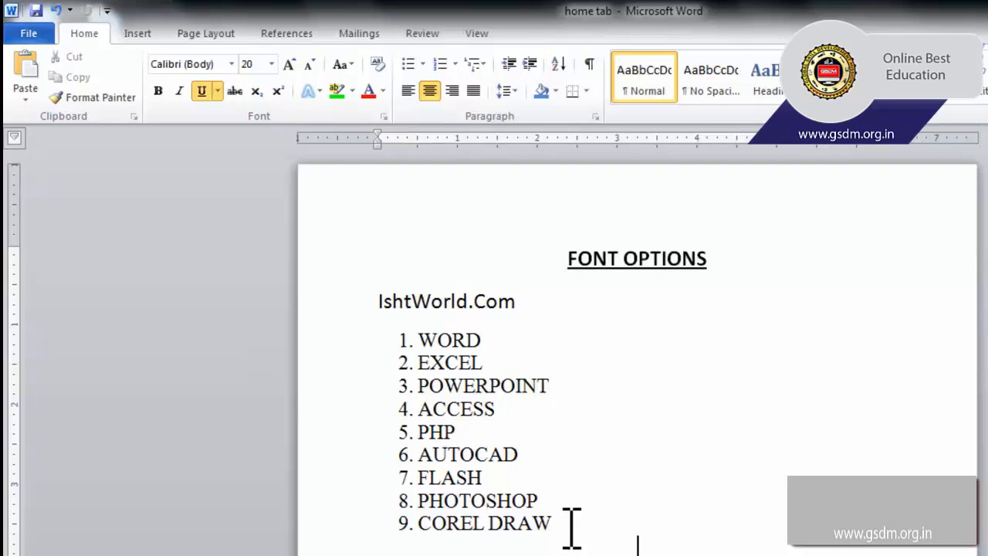
# Step: Set the font of all nine list items, WORD through COREL DRAW, to Arial
pyautogui.moveTo(574, 522)
pyautogui.mouseDown()
pyautogui.moveTo(547, 523)
pyautogui.moveTo(353, 373)
pyautogui.moveTo(357, 328)
pyautogui.mouseUp()
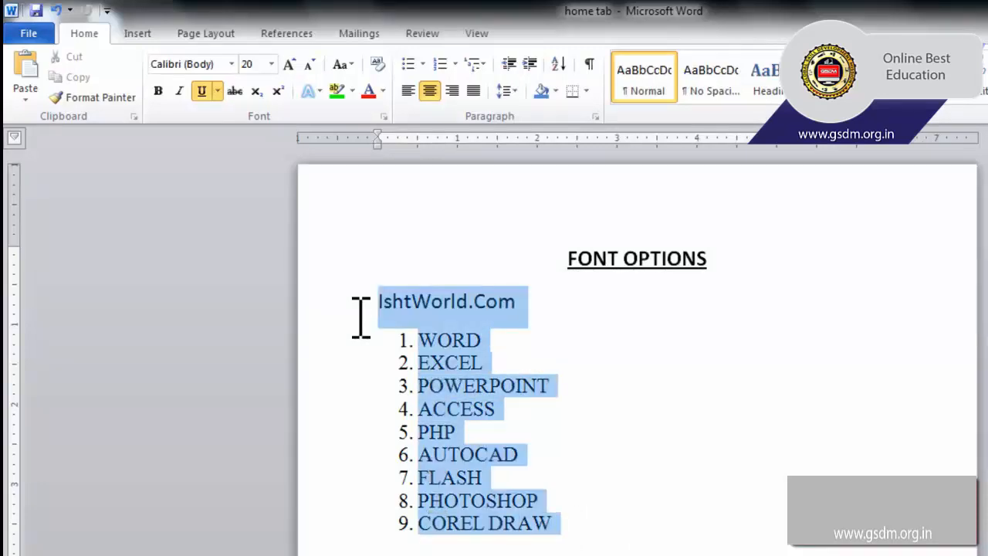
pyautogui.click(575, 430)
pyautogui.moveTo(580, 522)
pyautogui.mouseDown()
pyautogui.moveTo(399, 375)
pyautogui.moveTo(399, 356)
pyautogui.mouseUp()
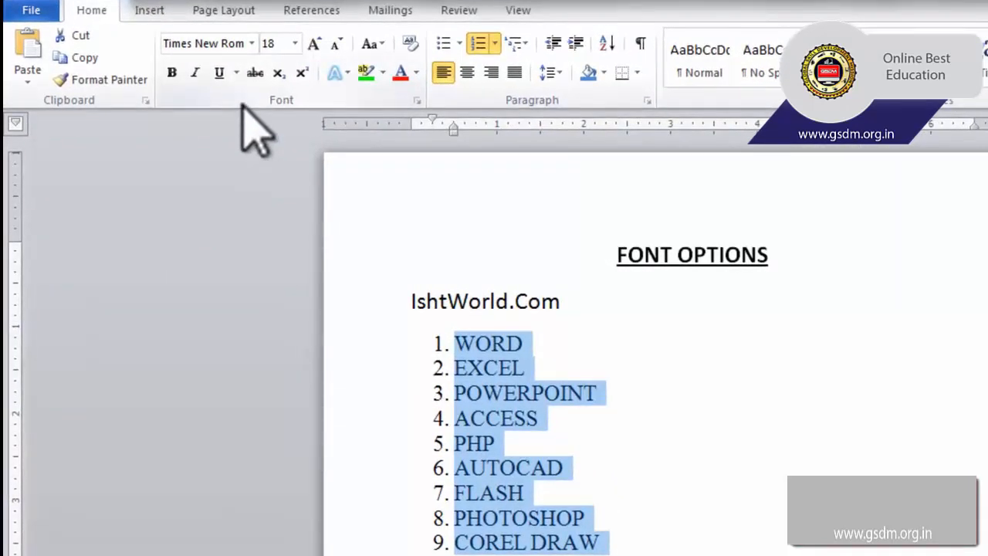
pyautogui.click(252, 44)
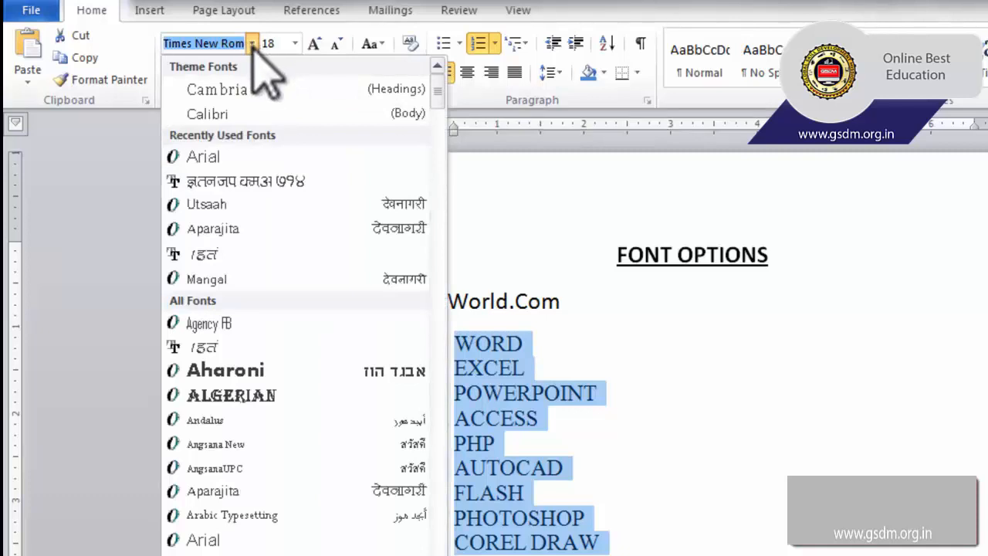
pyautogui.click(251, 44)
pyautogui.click(251, 44)
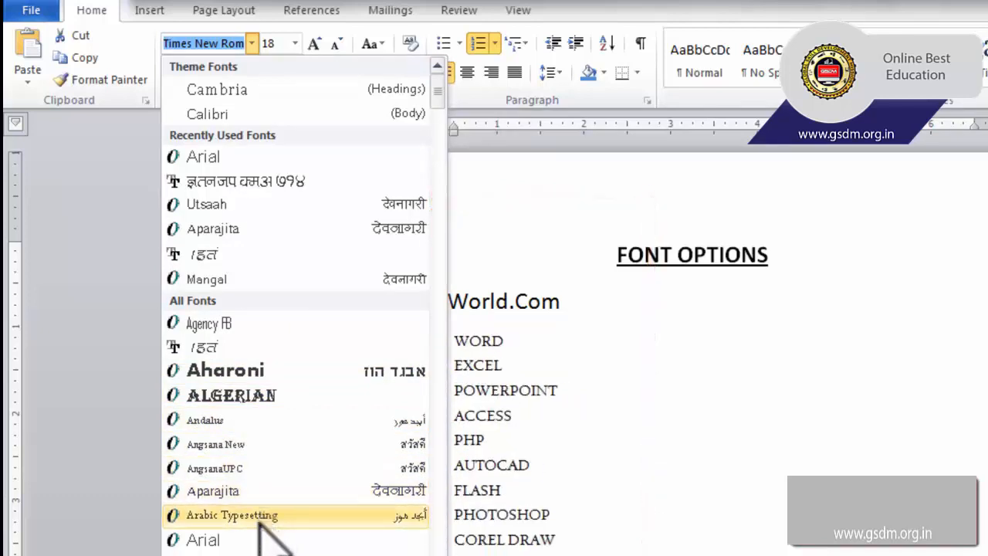
pyautogui.scroll(-3, 254, 525)
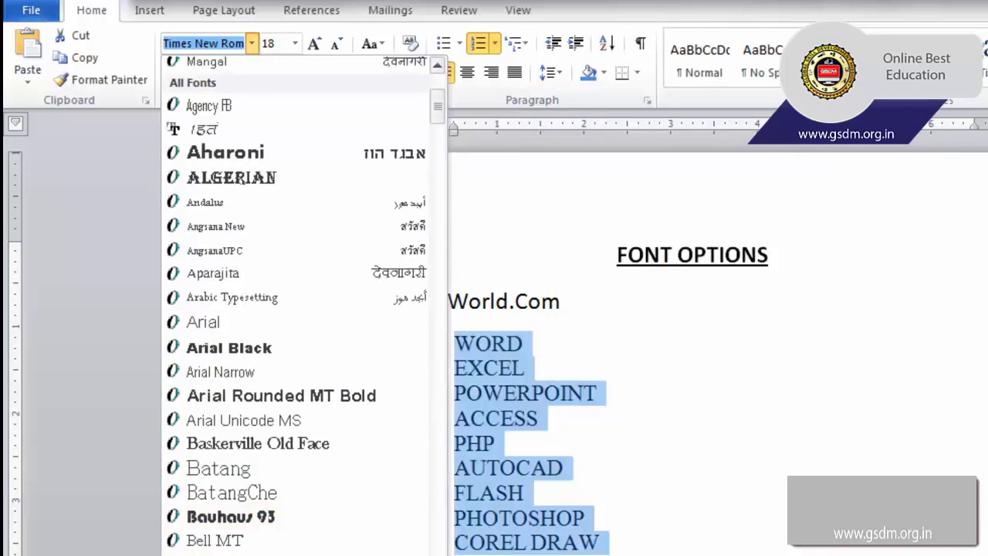
pyautogui.scroll(-3, 293, 308)
pyautogui.scroll(-1, 185, 466)
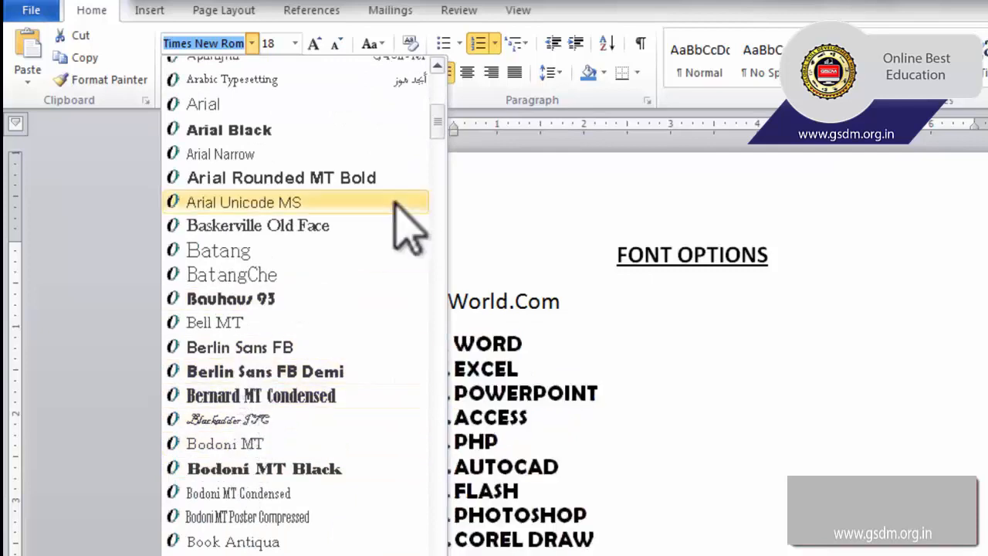
pyautogui.moveTo(436, 125); pyautogui.dragTo(433, 76)
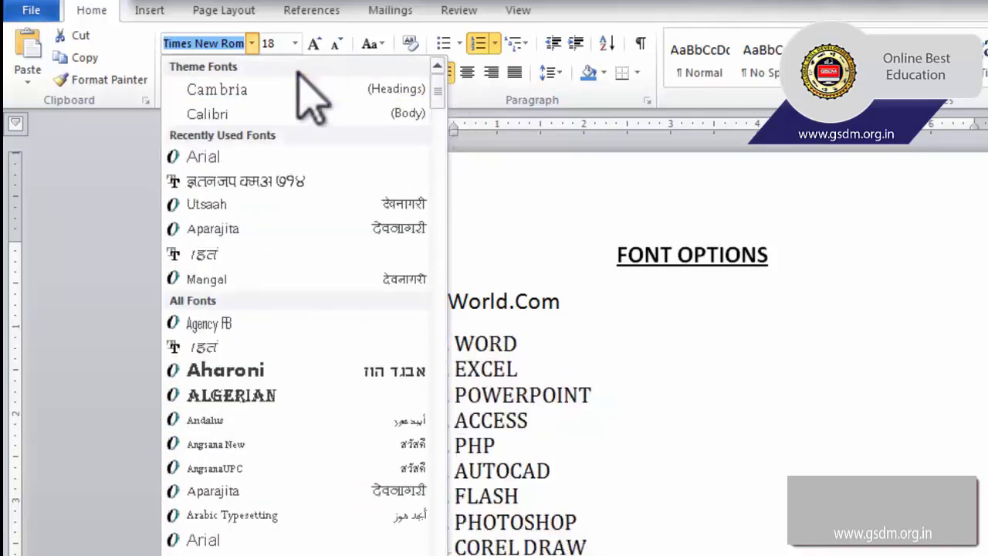
pyautogui.click(226, 155)
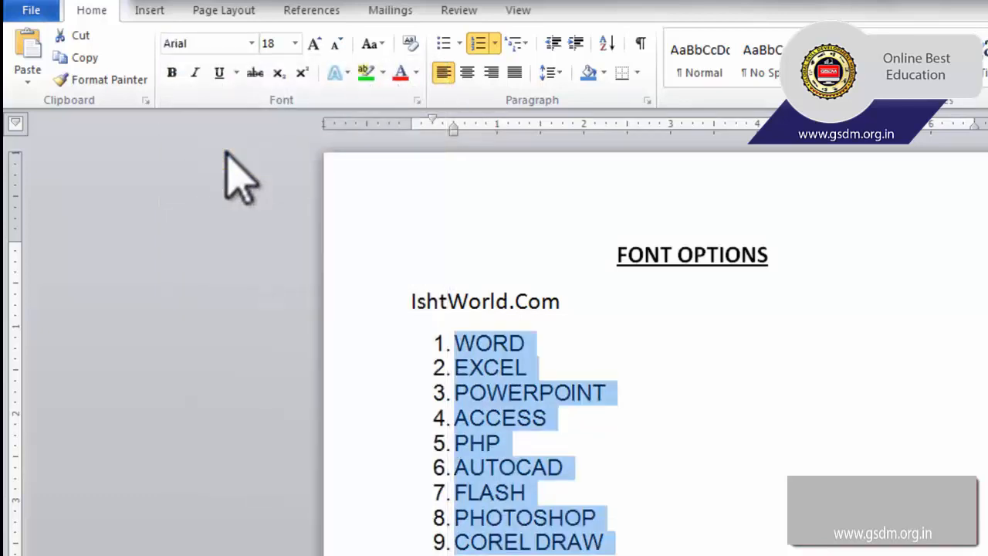
# Step: Set the list's font size to 16 and enlarge it in increments up to 26
pyautogui.click(296, 43)
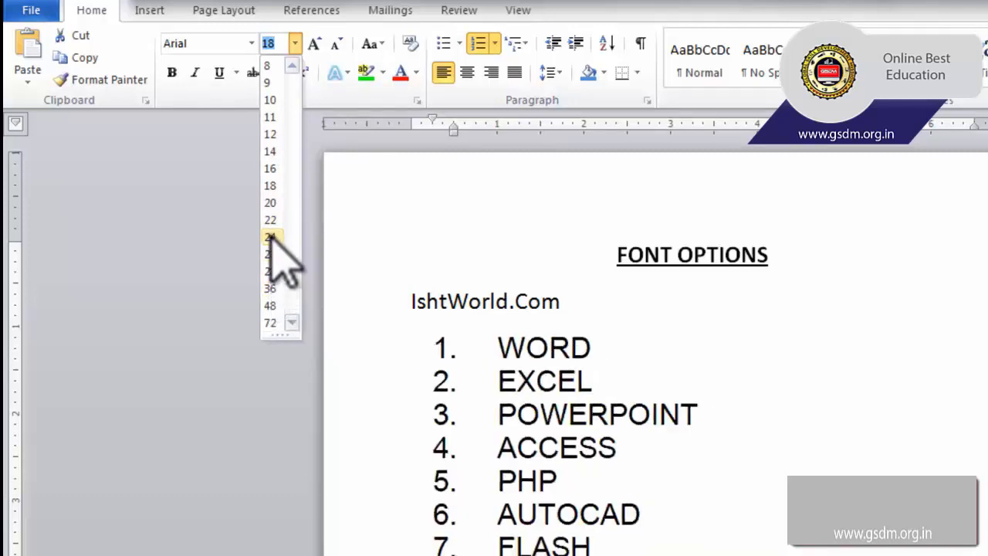
pyautogui.click(275, 168)
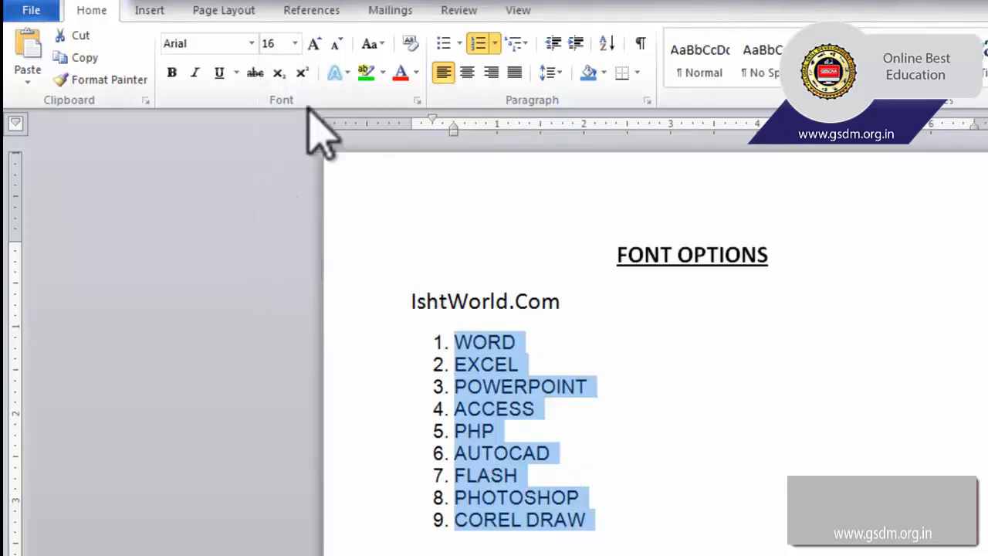
pyautogui.click(314, 45)
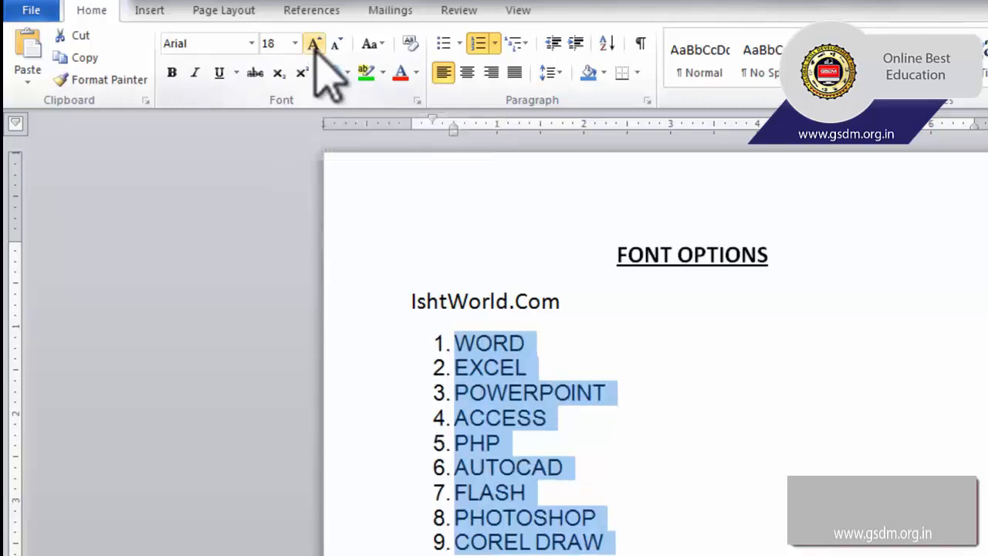
pyautogui.click(314, 45)
pyautogui.click(314, 45)
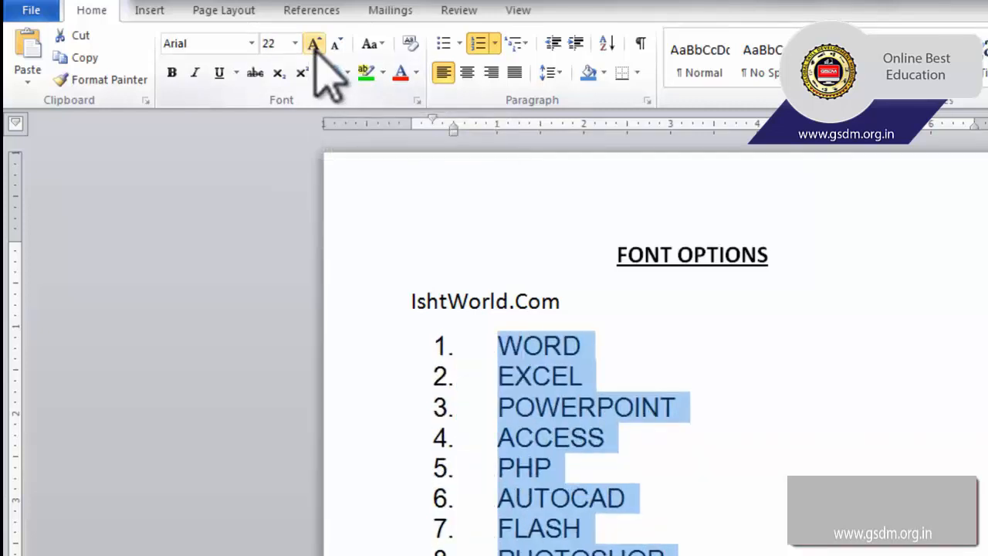
pyautogui.click(314, 45)
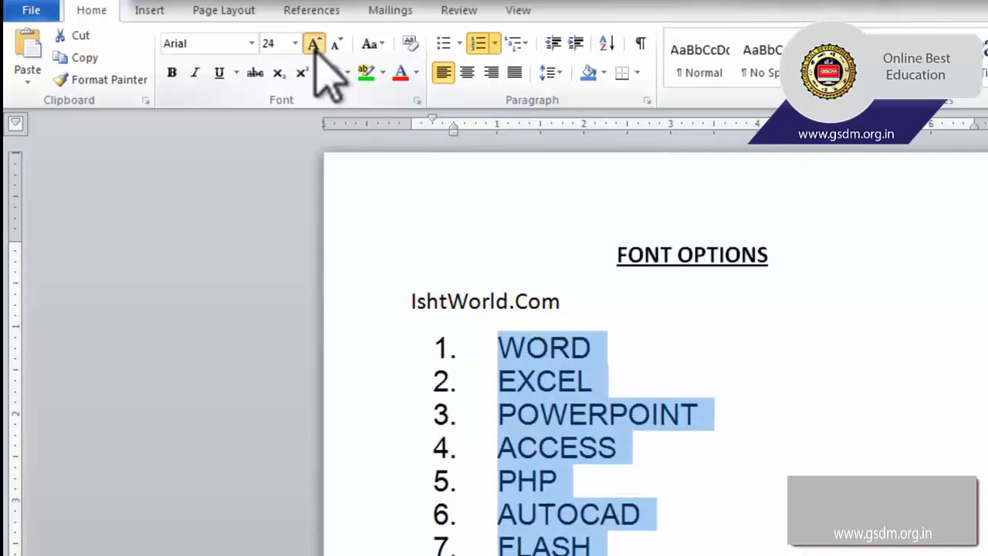
pyautogui.click(314, 44)
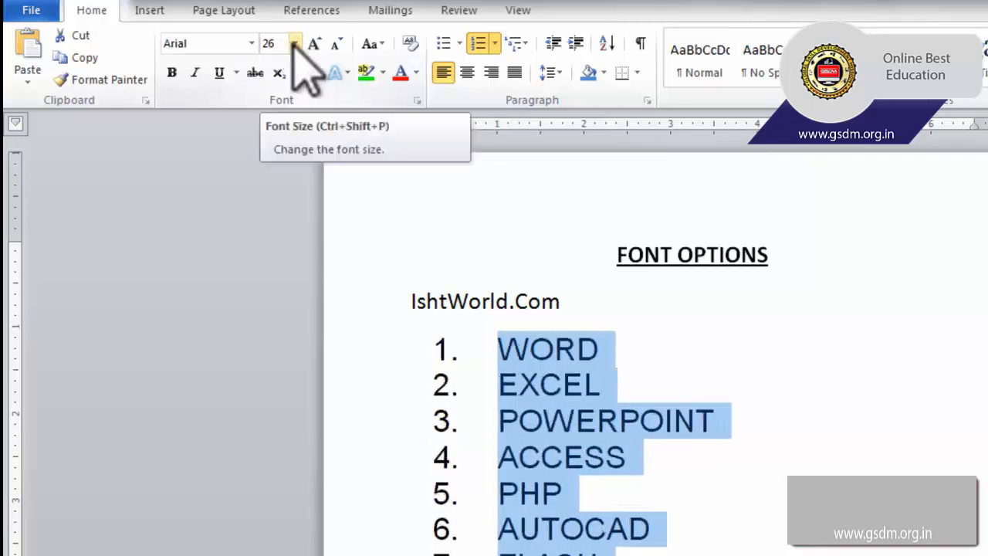
# Step: Shrink the list's font size in increments down to 14
pyautogui.click(337, 46)
pyautogui.click(337, 47)
pyautogui.click(337, 47)
pyautogui.click(337, 47)
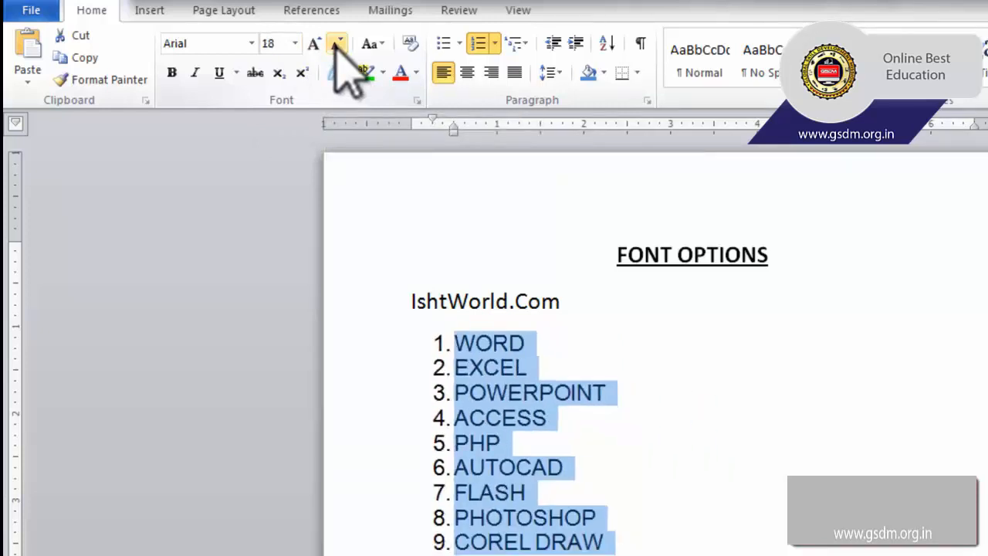
pyautogui.click(337, 47)
pyautogui.click(337, 47)
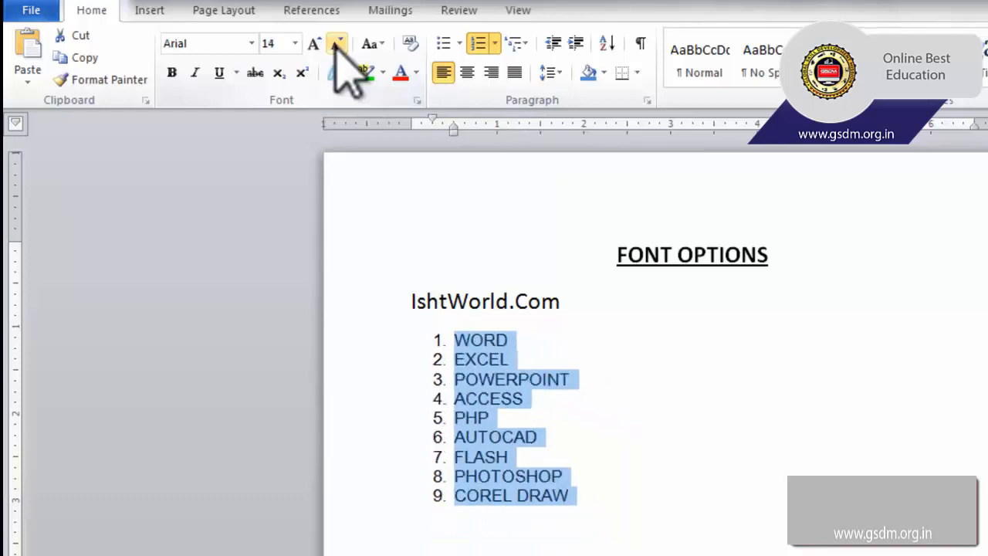
# Step: Set the list's font size to 16, and step it down and up between 14 and 12, ending at 12
pyautogui.click(295, 43)
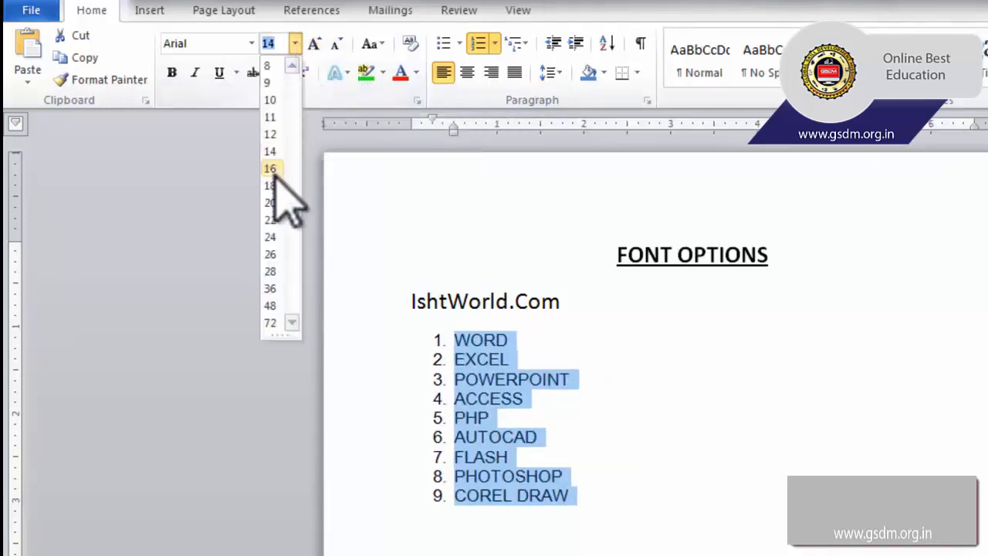
pyautogui.click(271, 168)
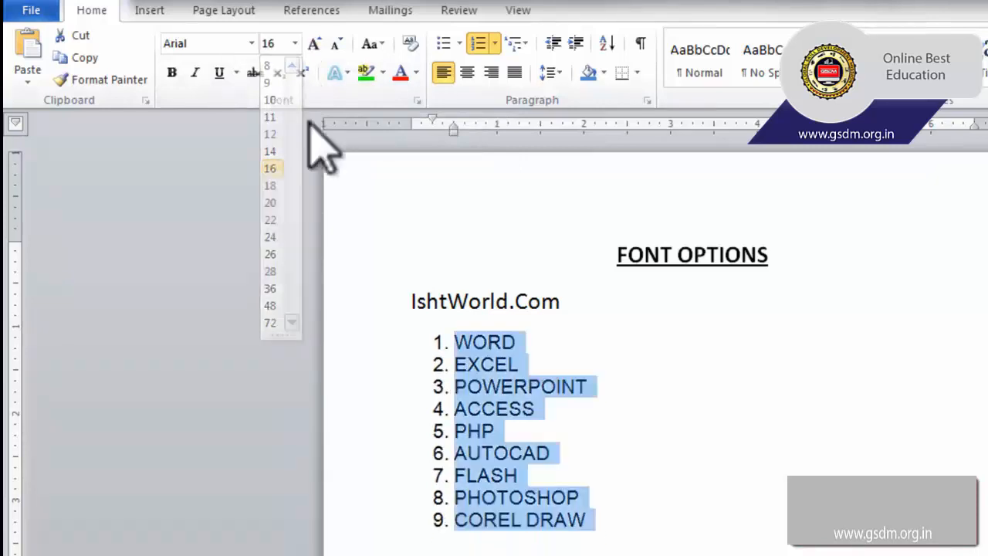
pyautogui.click(320, 46)
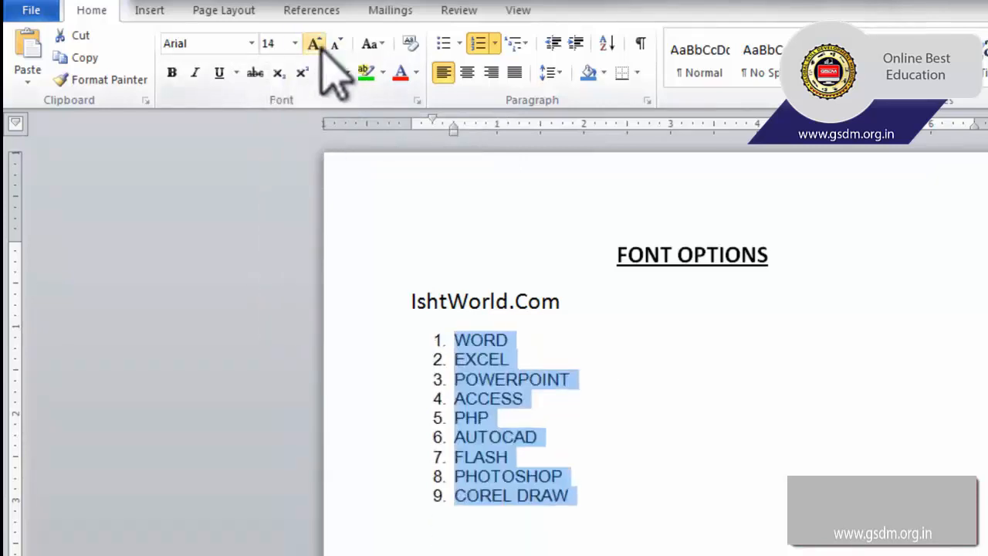
pyautogui.click(336, 45)
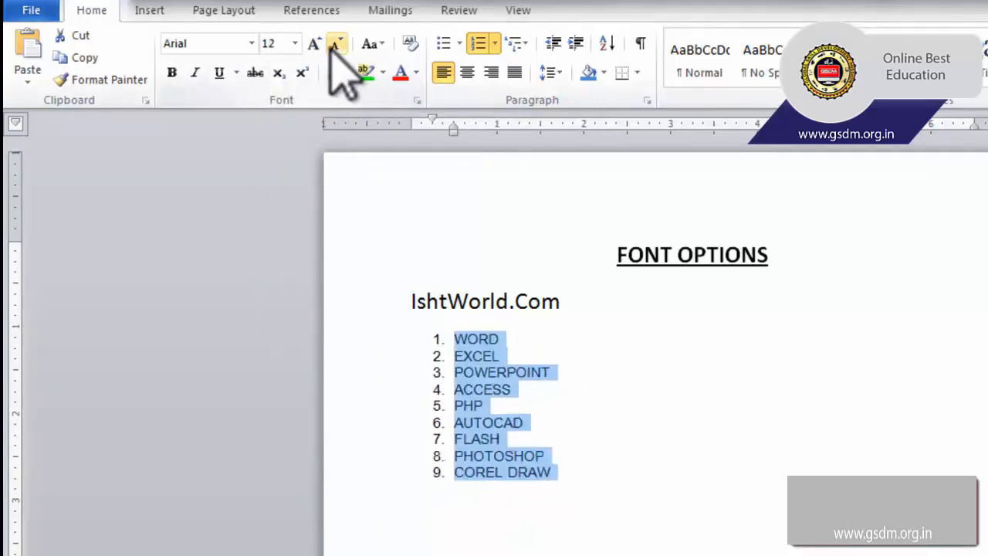
pyautogui.click(314, 45)
pyautogui.click(337, 45)
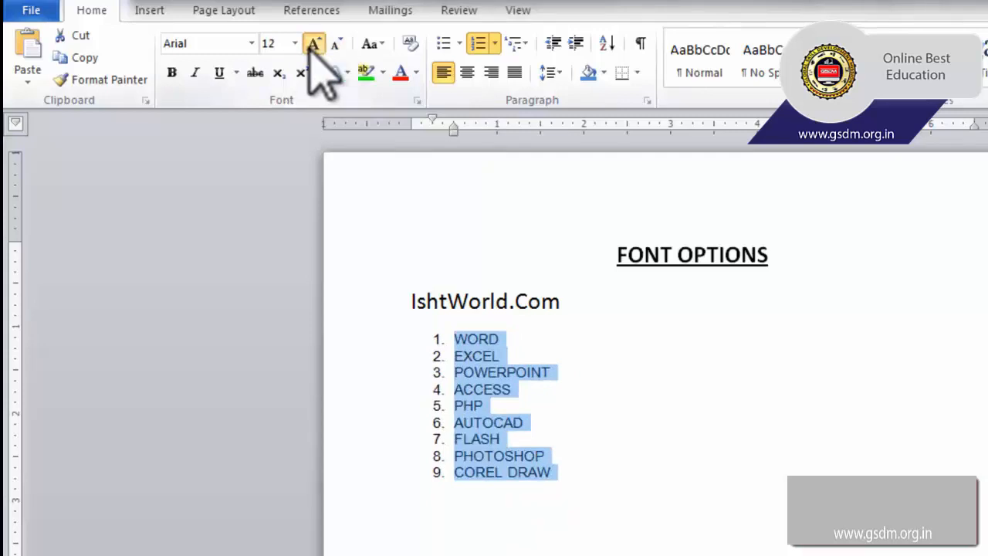
# Step: Grow the list's font size in increments up to 18
pyautogui.click(314, 44)
pyautogui.click(314, 44)
pyautogui.click(317, 45)
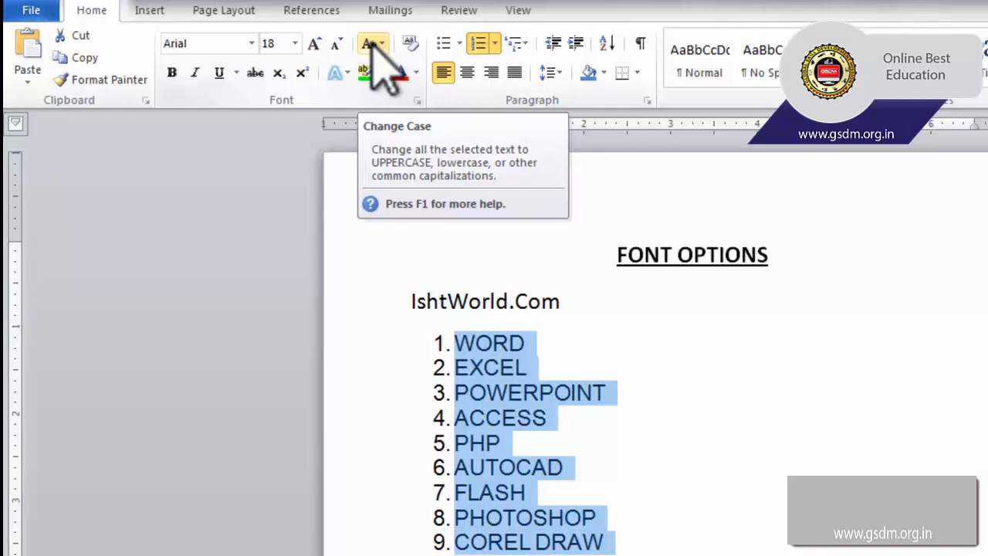
# Step: Change the case of the nine selected list items to lowercase
pyautogui.click(381, 44)
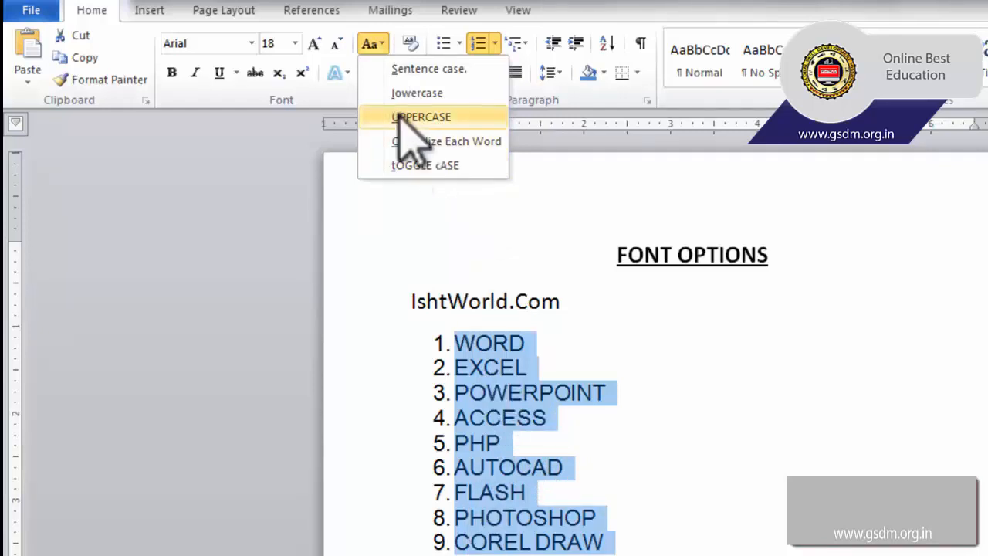
pyautogui.click(424, 94)
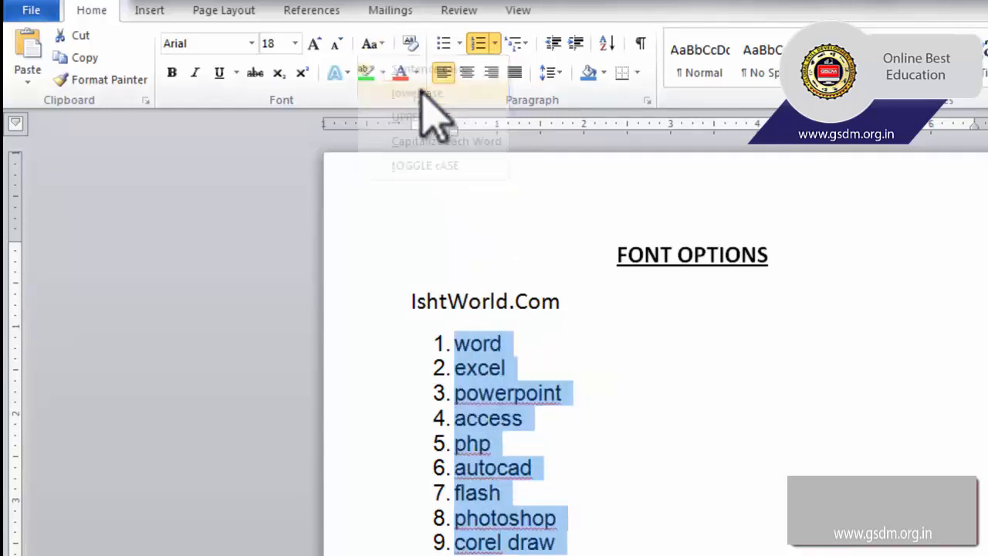
# Step: Change the case of the selected list items to UPPERCASE, followed by Sentence case
pyautogui.click(384, 44)
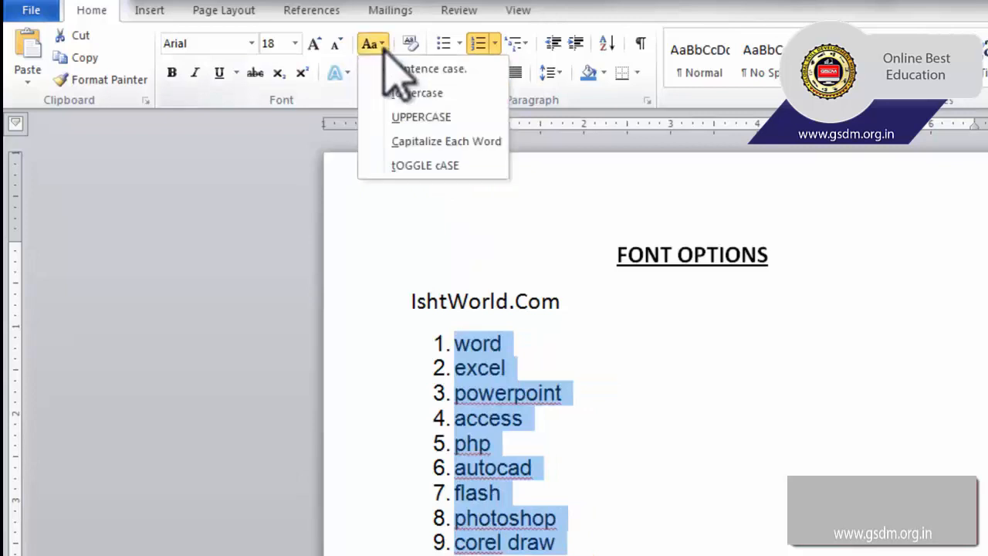
pyautogui.click(416, 118)
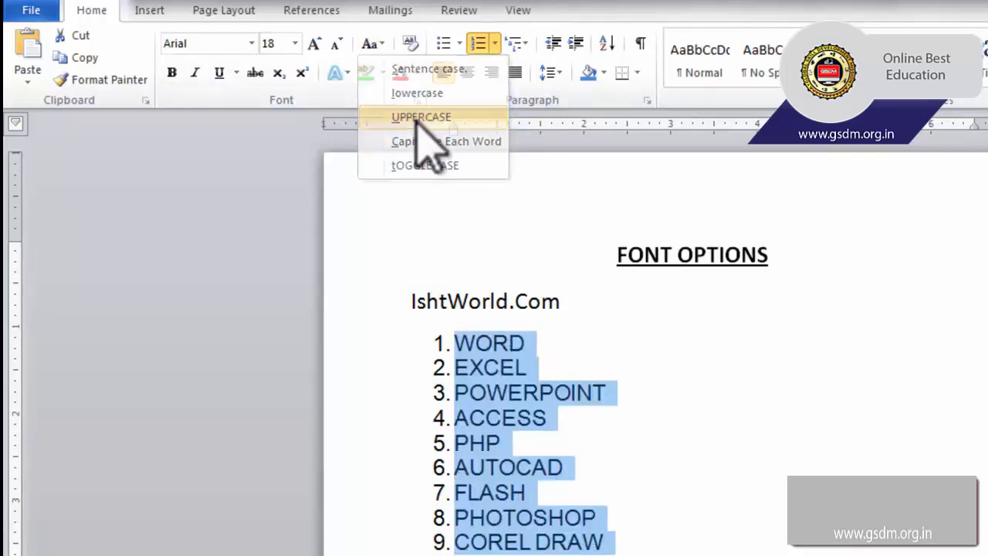
pyautogui.click(384, 44)
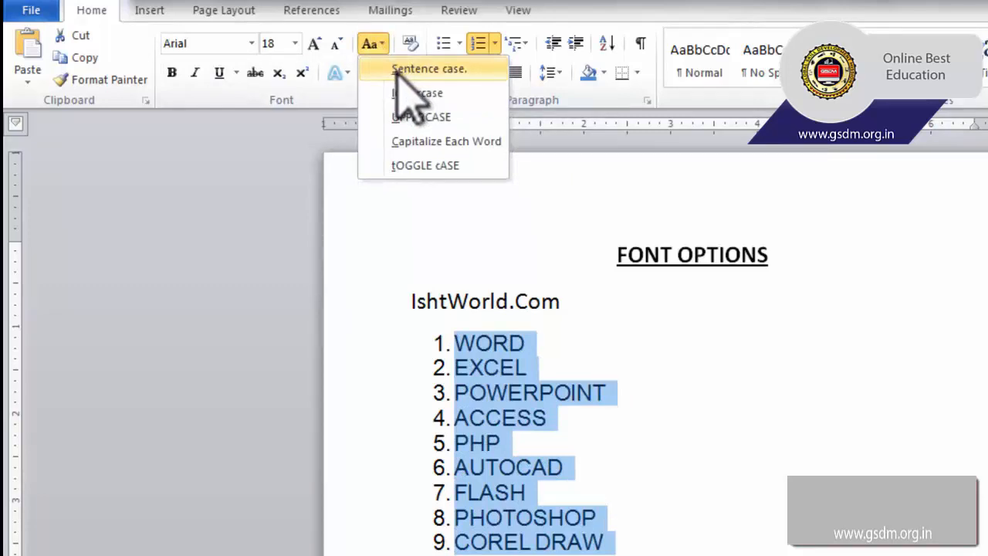
pyautogui.click(436, 70)
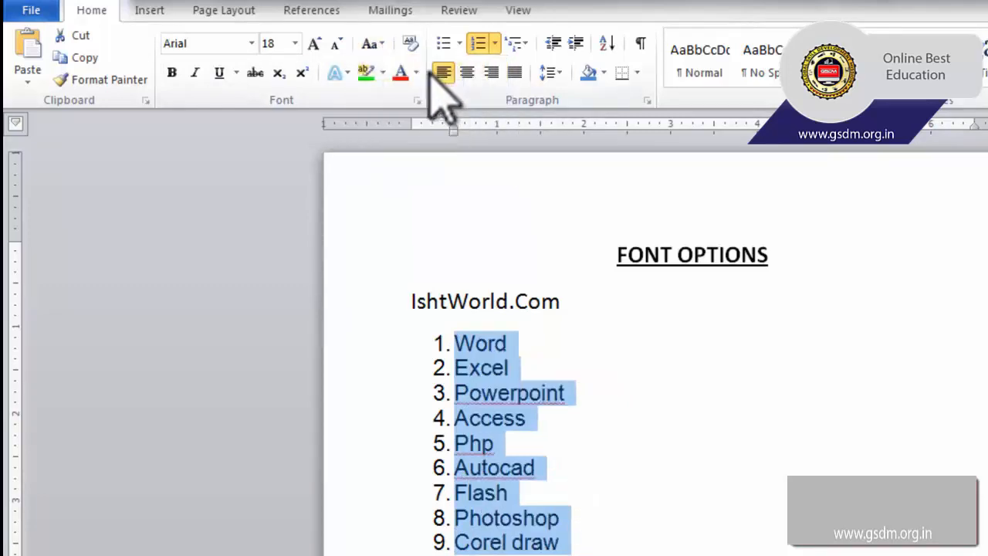
# Step: Apply Capitalize Each Word to the nine selected list items
pyautogui.click(377, 47)
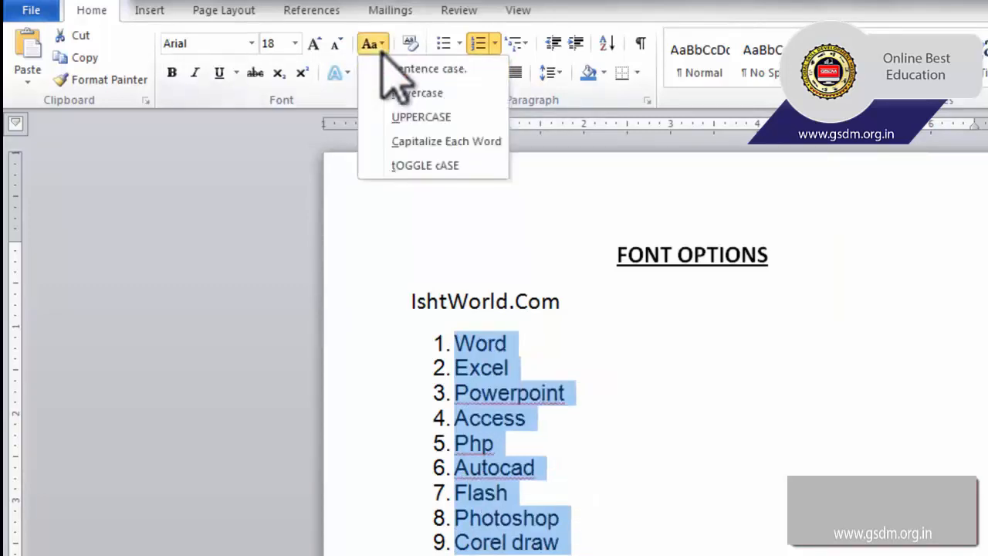
pyautogui.click(425, 137)
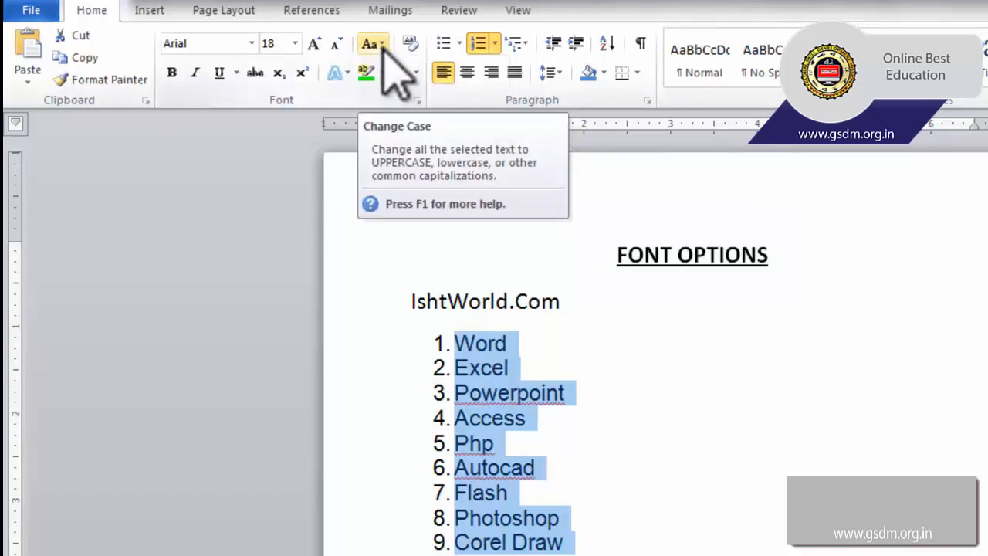
pyautogui.click(382, 44)
pyautogui.click(409, 139)
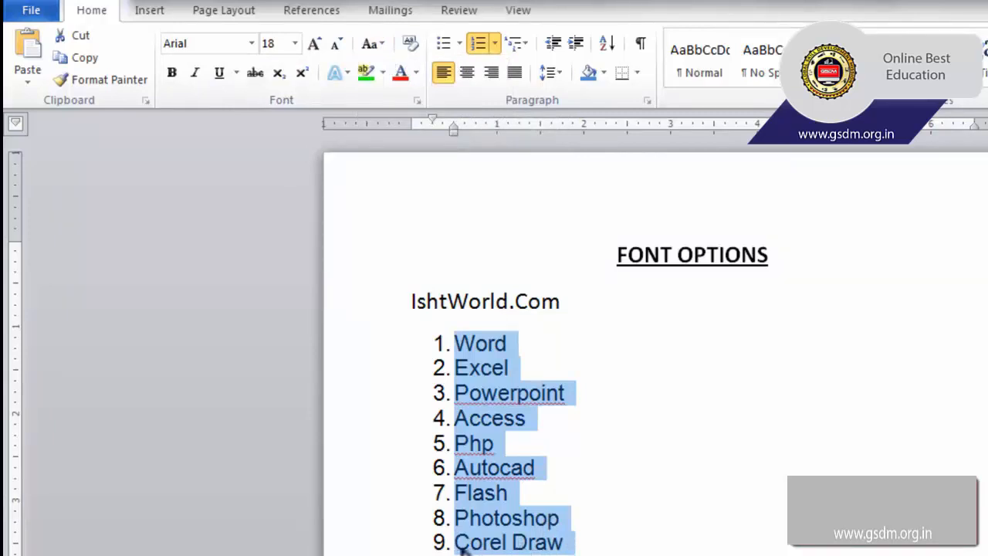
# Step: Apply tOGGLE cASE to the selected list items twice, inverting the letters and reverting them
pyautogui.click(373, 45)
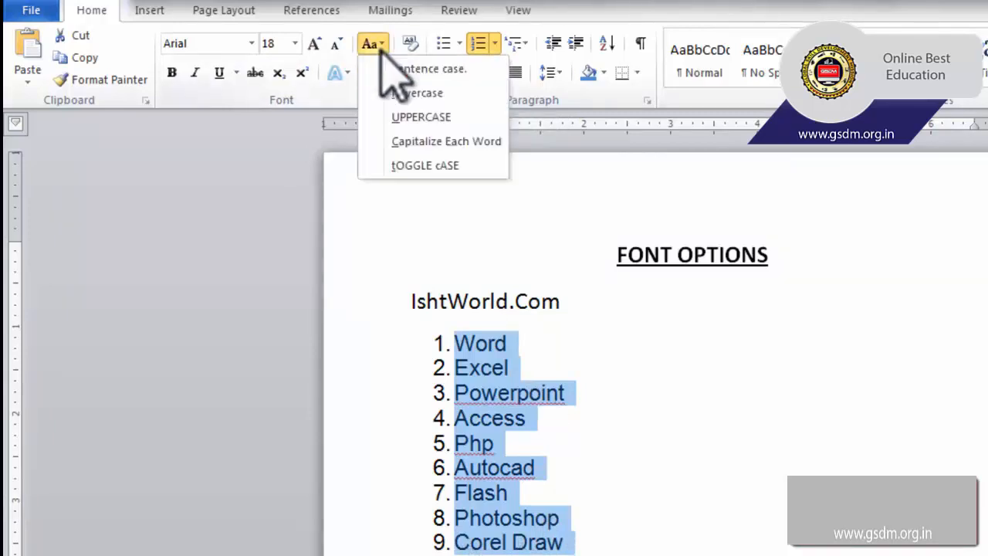
pyautogui.click(417, 165)
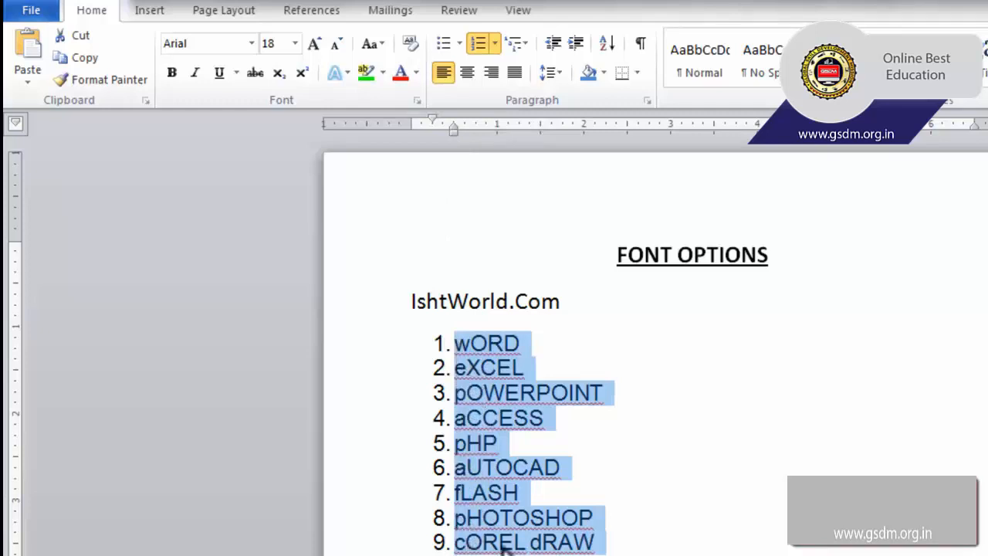
pyautogui.click(380, 46)
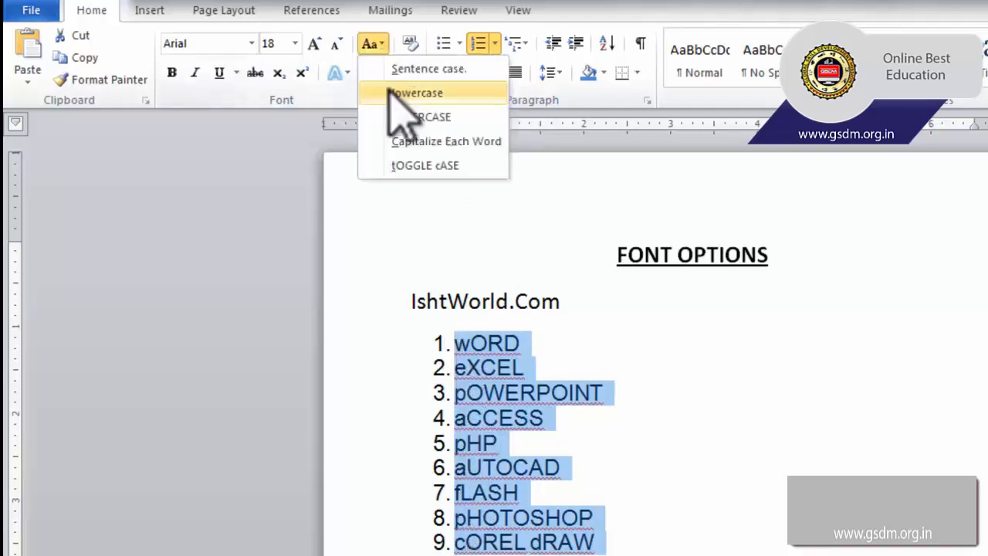
pyautogui.click(421, 165)
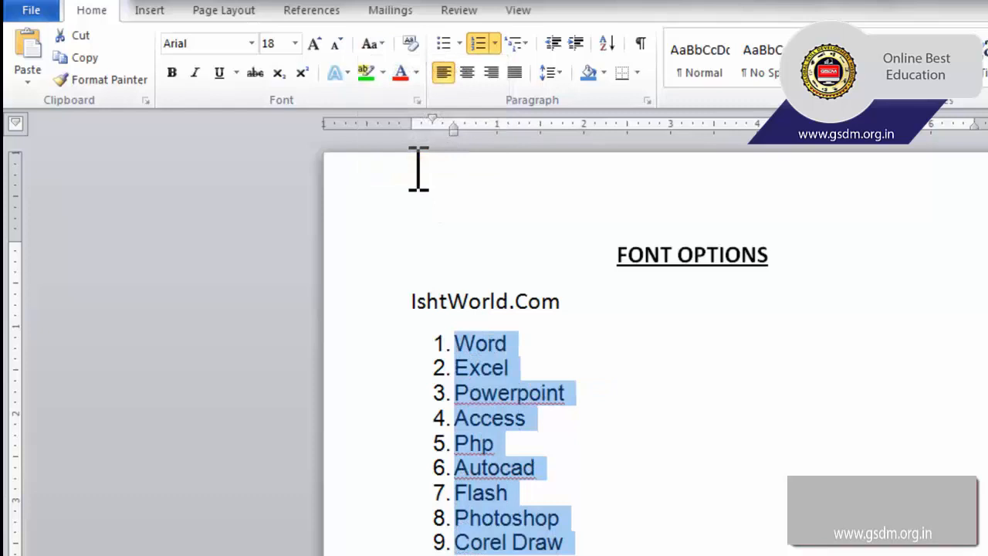
# Step: Make the selected list items bold, and switch italic on and off repeatedly, ending with italic off
pyautogui.scroll(-1, 418, 168)
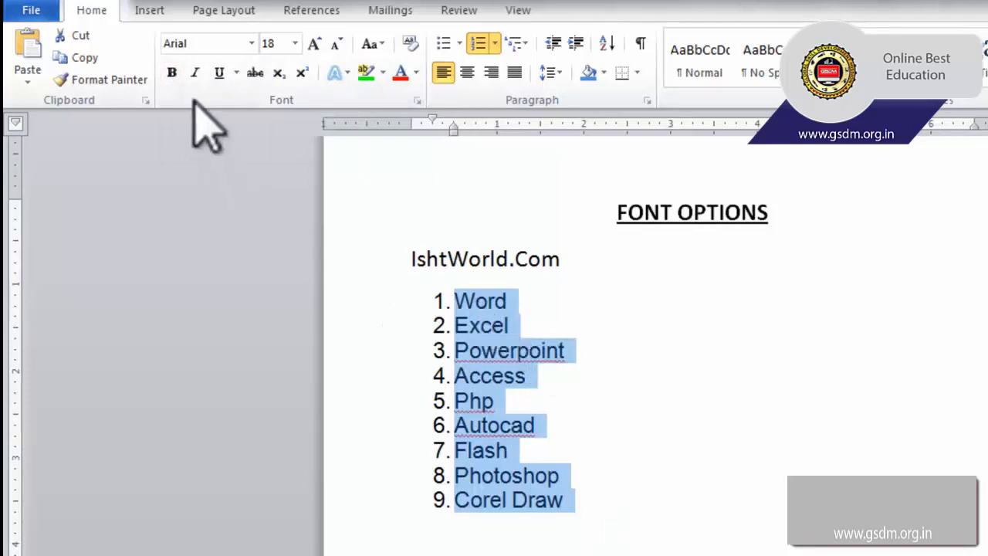
pyautogui.click(172, 77)
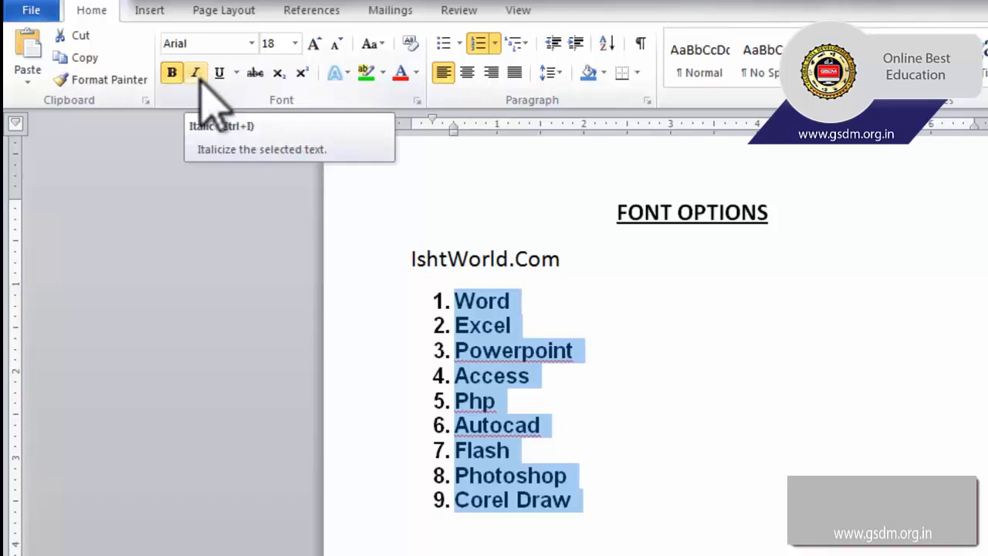
pyautogui.click(195, 74)
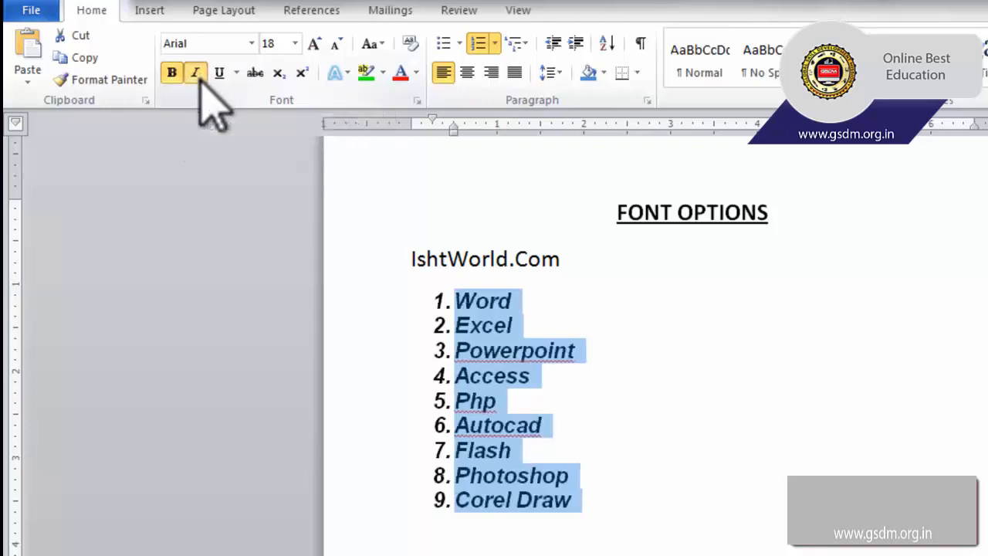
pyautogui.click(197, 74)
pyautogui.click(198, 74)
pyautogui.click(197, 74)
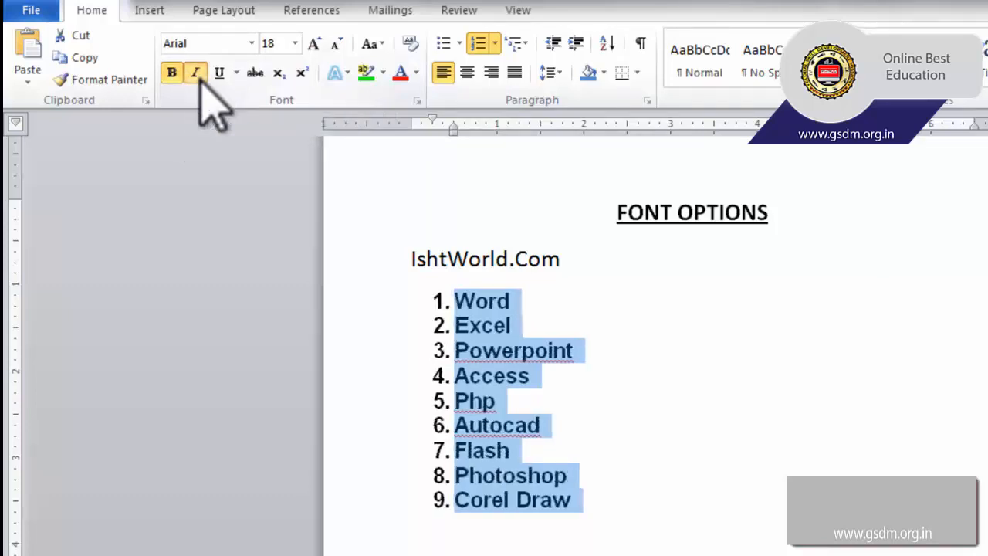
pyautogui.click(198, 74)
pyautogui.click(198, 74)
pyautogui.click(197, 74)
pyautogui.click(197, 74)
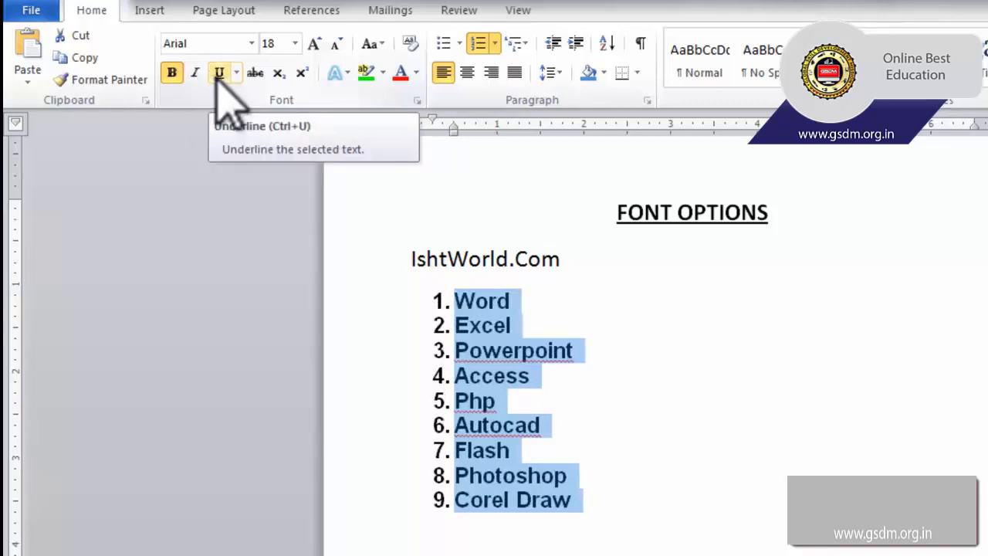
# Step: Switch underlining of the selected list items on and off repeatedly, ending with it on
pyautogui.click(219, 74)
pyautogui.click(219, 74)
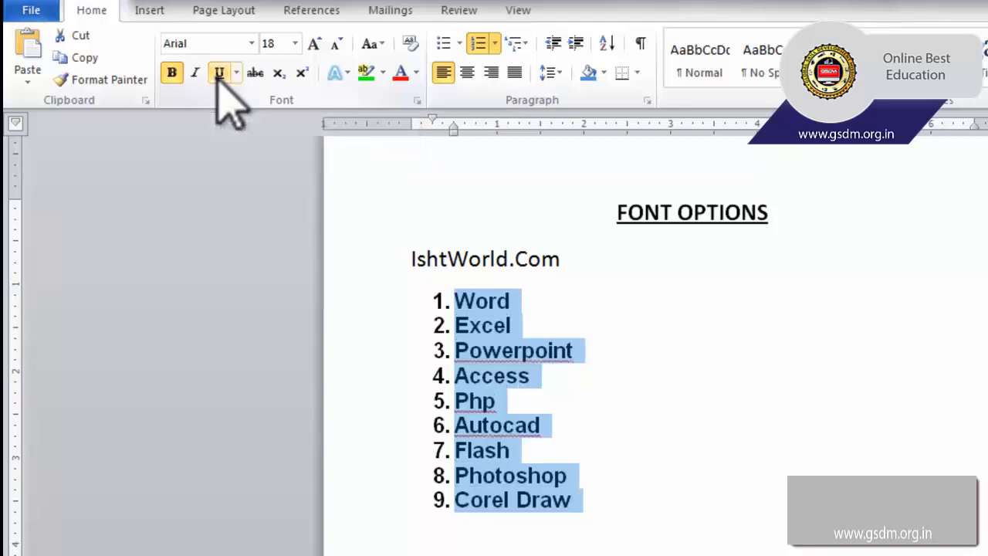
pyautogui.click(219, 74)
pyautogui.click(219, 74)
pyautogui.click(219, 74)
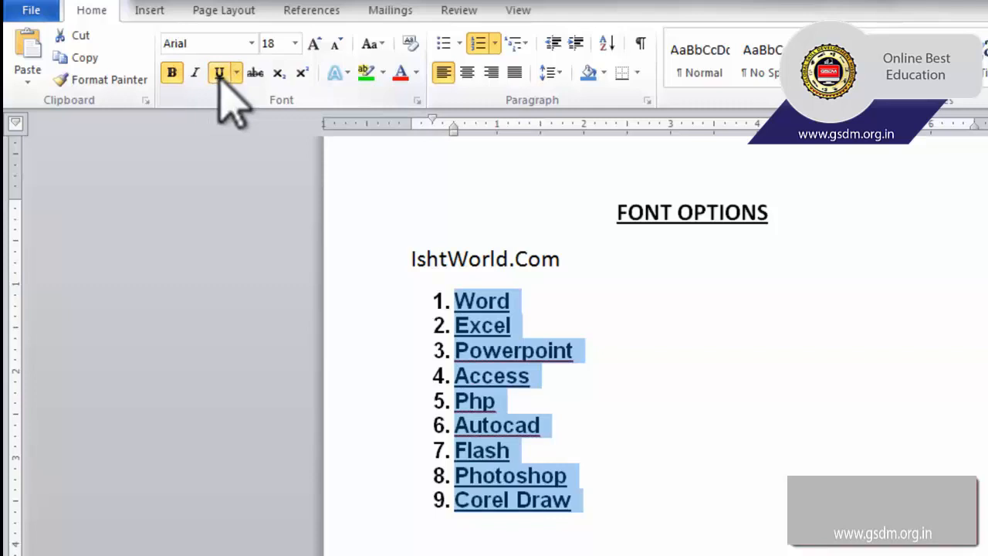
# Step: Switch strikethrough on the selected list items on and off, ending with it off, and deselect the list
pyautogui.click(251, 74)
pyautogui.click(251, 72)
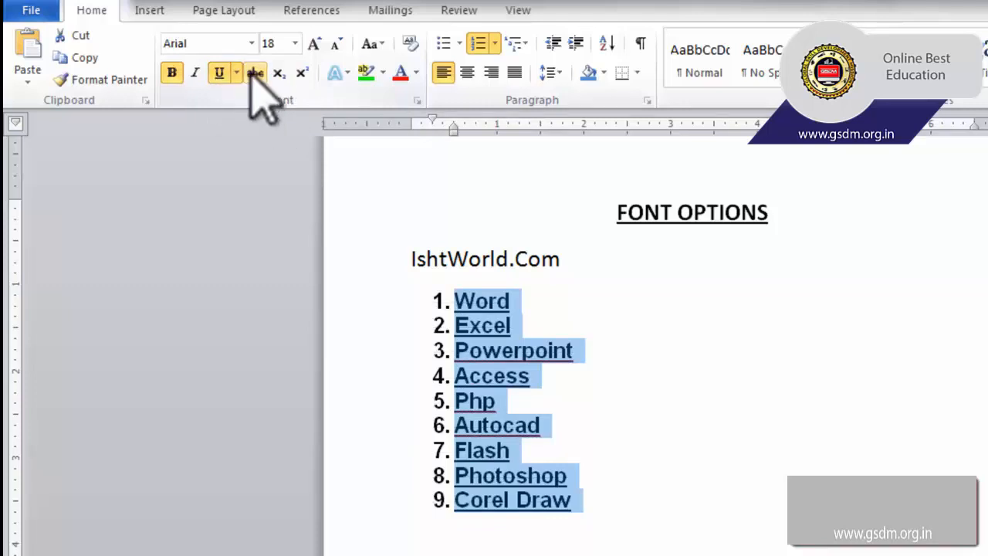
pyautogui.click(255, 74)
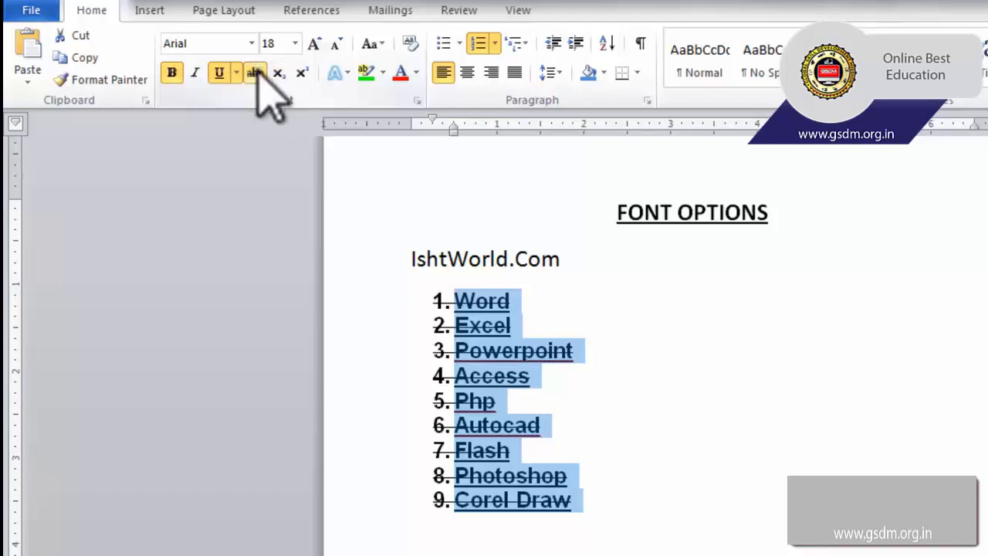
pyautogui.click(257, 74)
pyautogui.click(256, 73)
pyautogui.click(257, 73)
pyautogui.hotkey('ctrl', 'End')
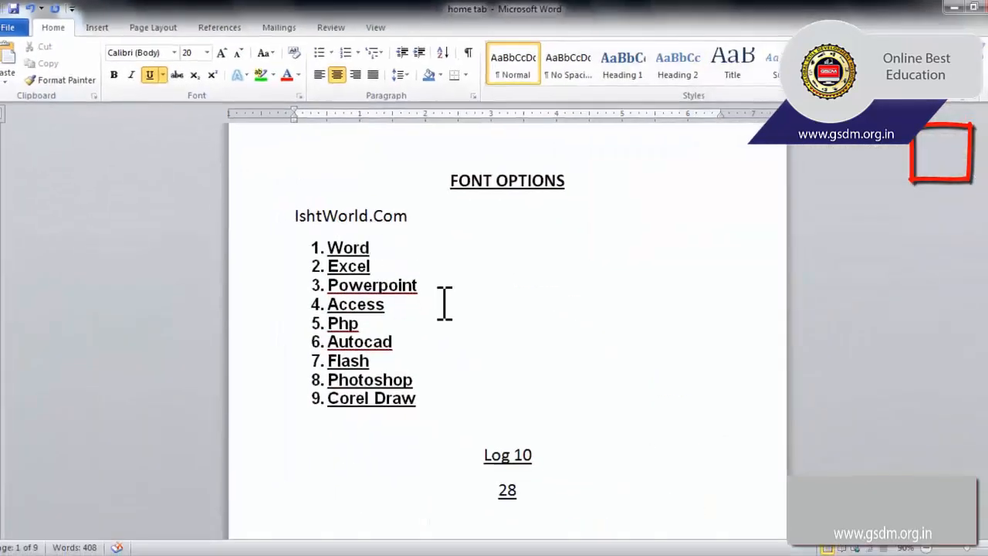
# Step: Select all nine list items from Word to Corel Draw and remove their bold and underline formatting
pyautogui.moveTo(419, 304); pyautogui.dragTo(320, 243)
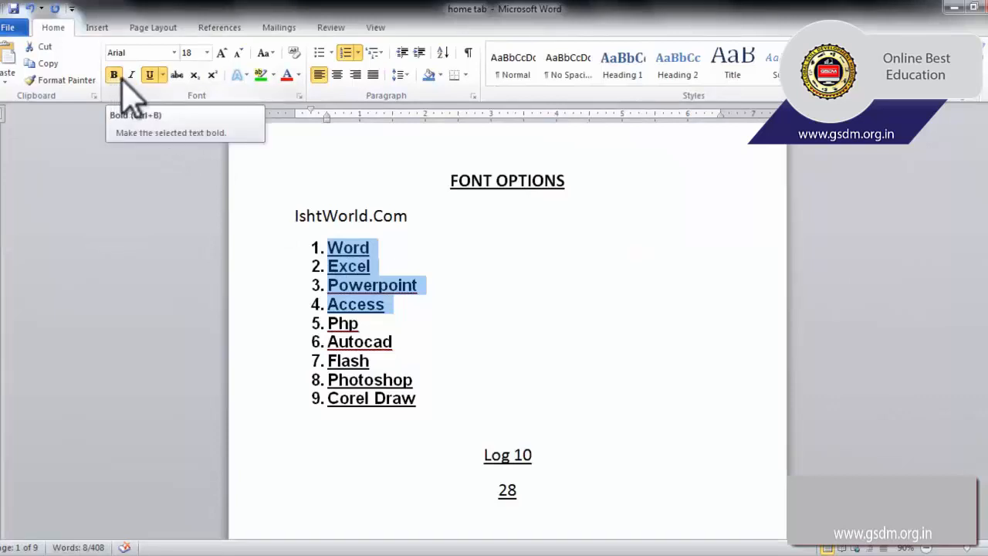
pyautogui.click(469, 414)
pyautogui.moveTo(469, 415)
pyautogui.mouseDown()
pyautogui.moveTo(340, 282)
pyautogui.moveTo(330, 246)
pyautogui.mouseUp()
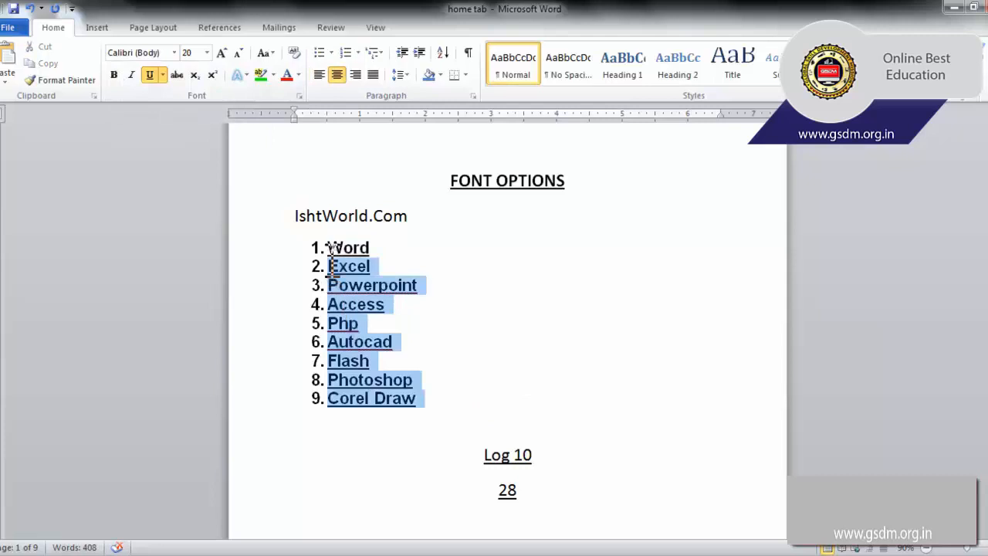
pyautogui.click(114, 75)
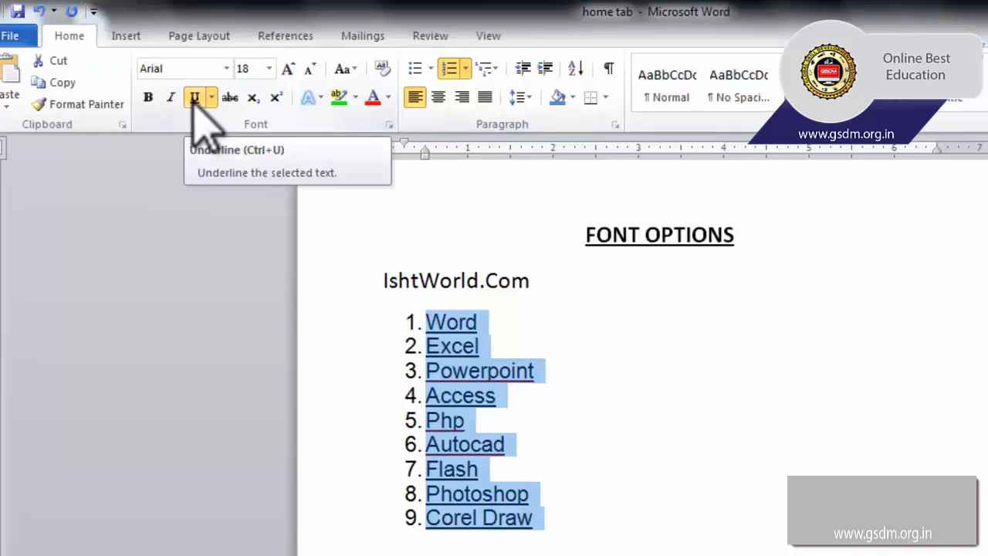
pyautogui.click(194, 97)
# Step: Format the 10 in the "Log 10" line below the list as subscript
pyautogui.click(612, 526)
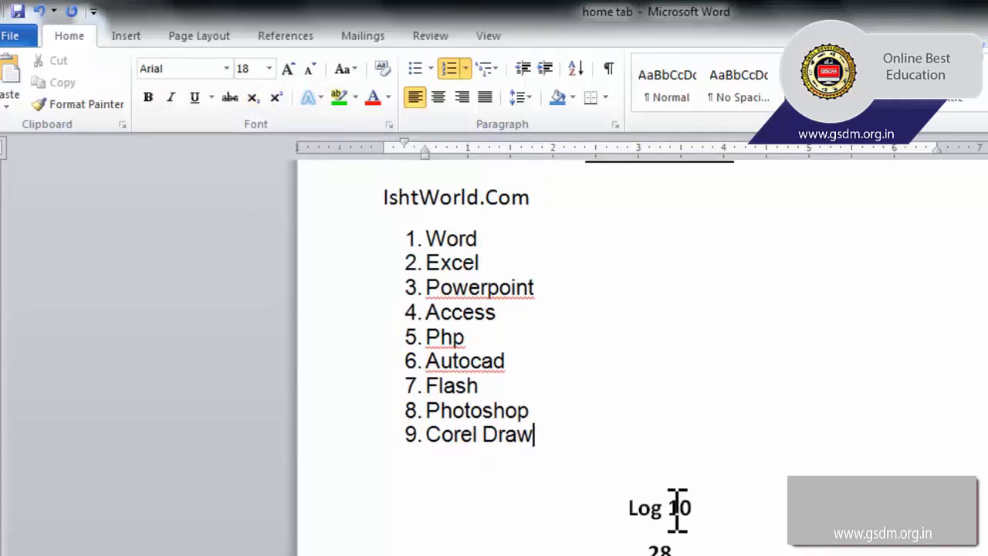
pyautogui.moveTo(678, 510); pyautogui.dragTo(702, 507)
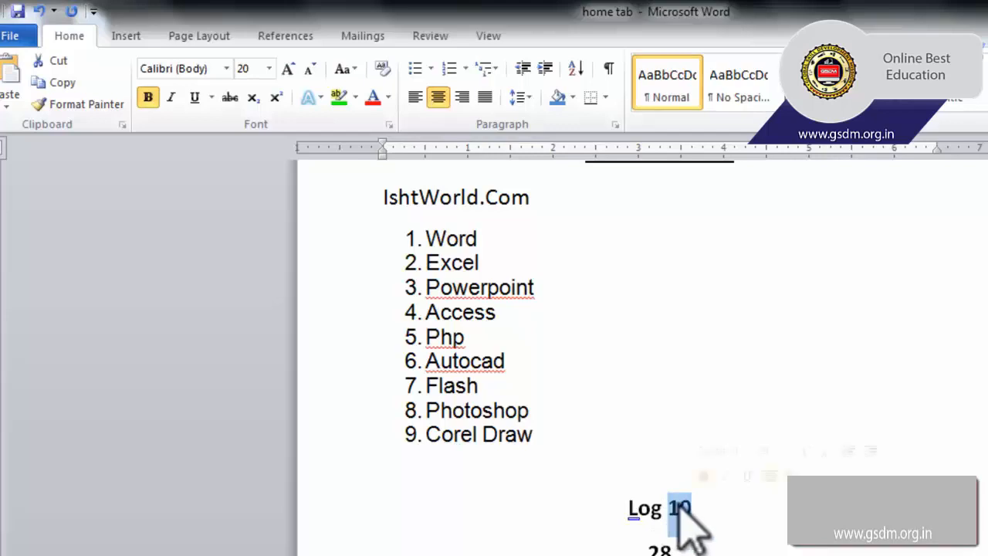
pyautogui.click(251, 98)
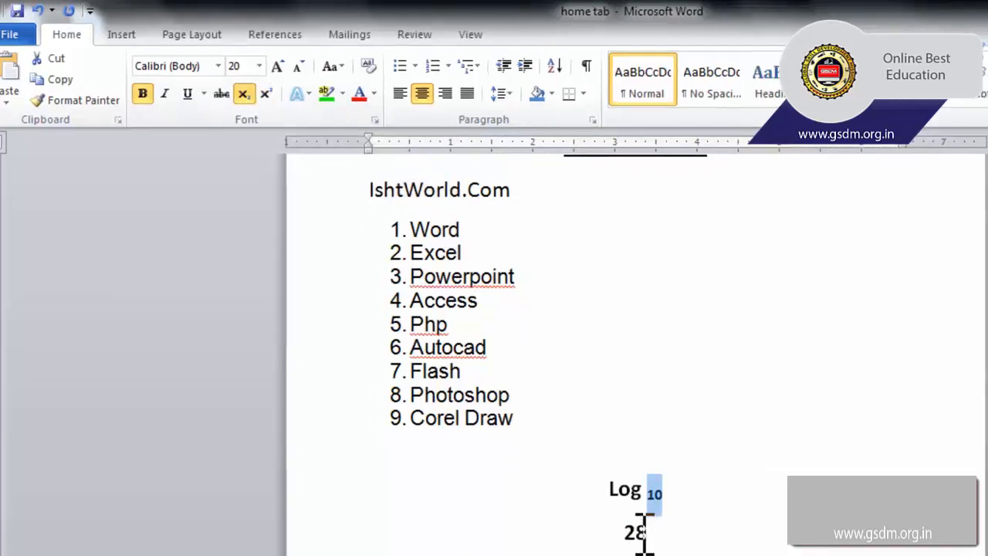
# Step: Format the 8 in the "28" line as superscript, toggling the effect off and on again
pyautogui.moveTo(637, 534); pyautogui.dragTo(658, 534)
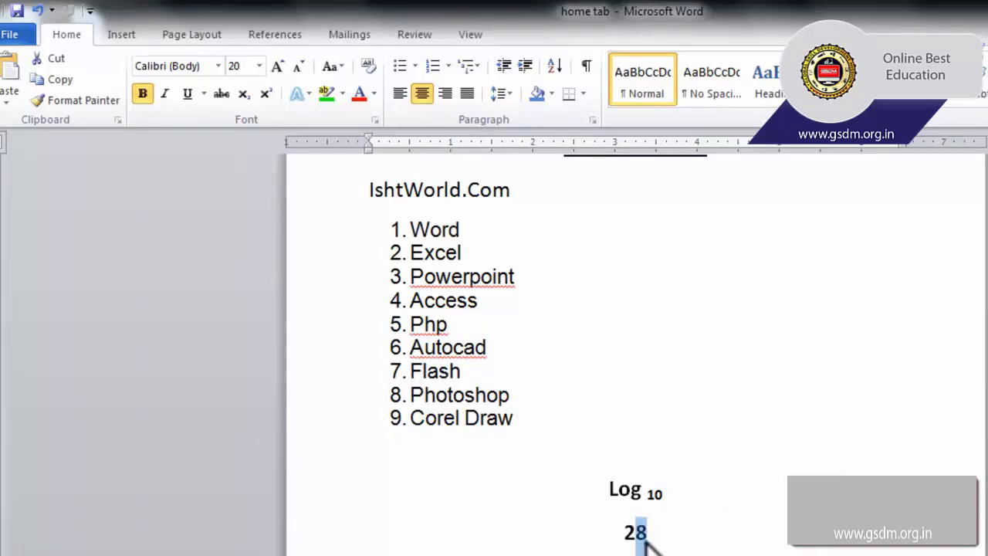
pyautogui.click(675, 531)
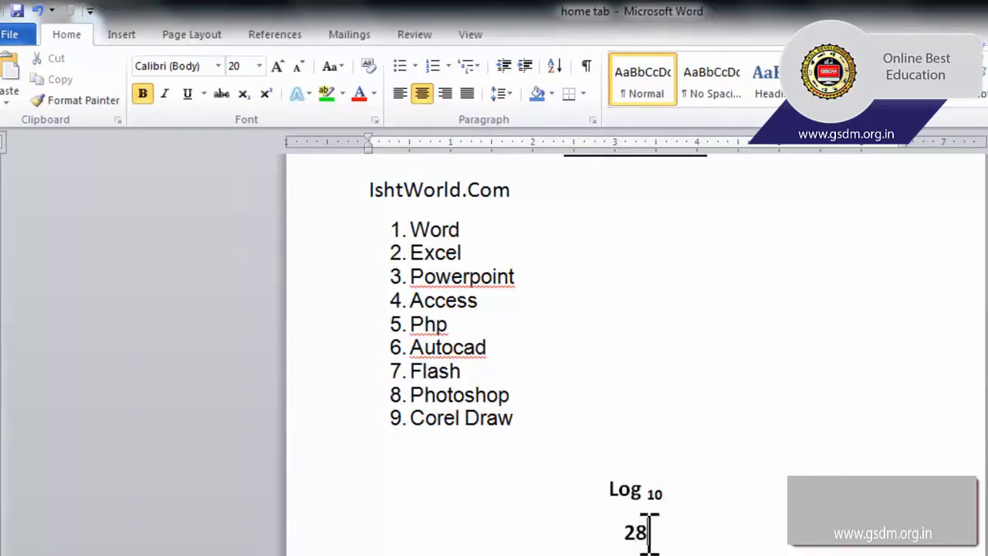
pyautogui.moveTo(636, 531); pyautogui.dragTo(665, 548)
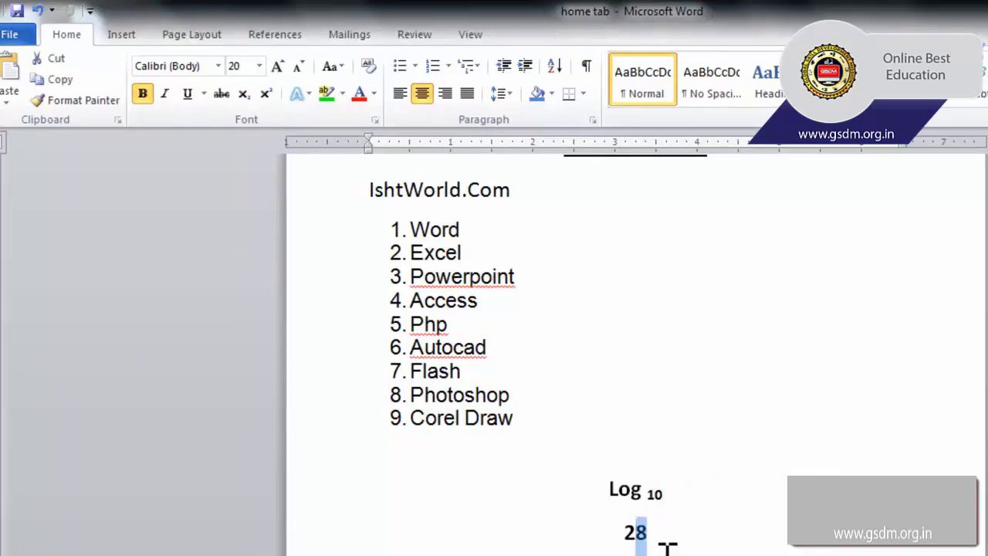
pyautogui.click(265, 93)
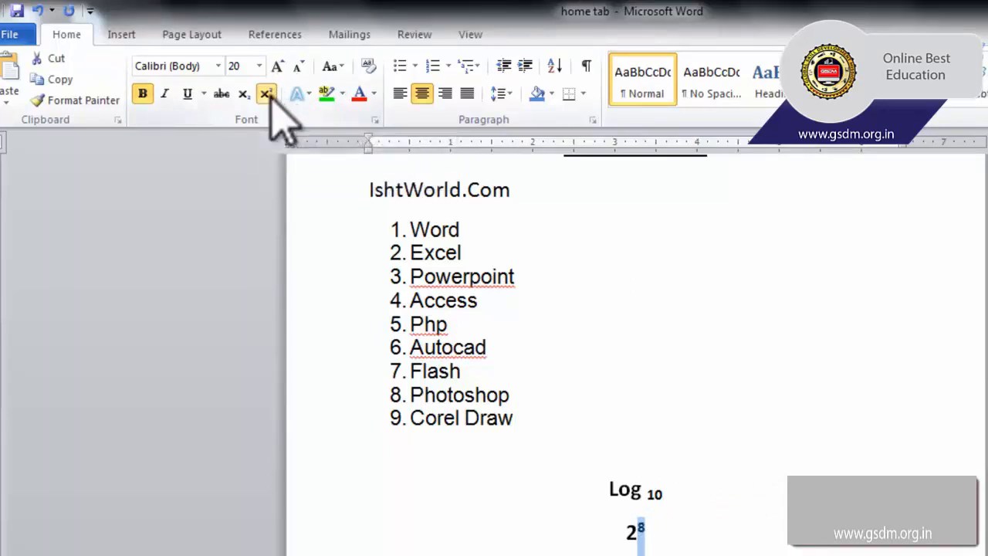
pyautogui.click(270, 98)
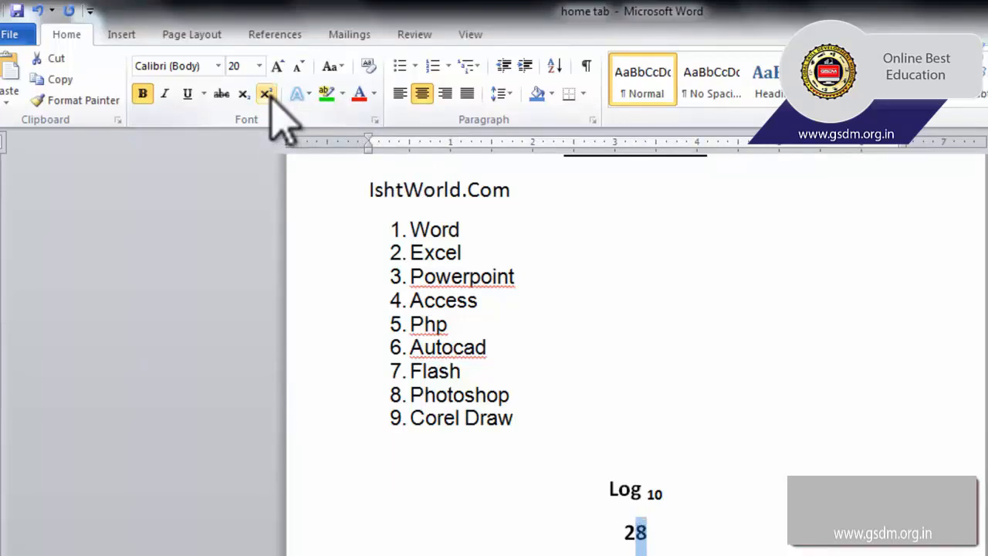
pyautogui.click(265, 93)
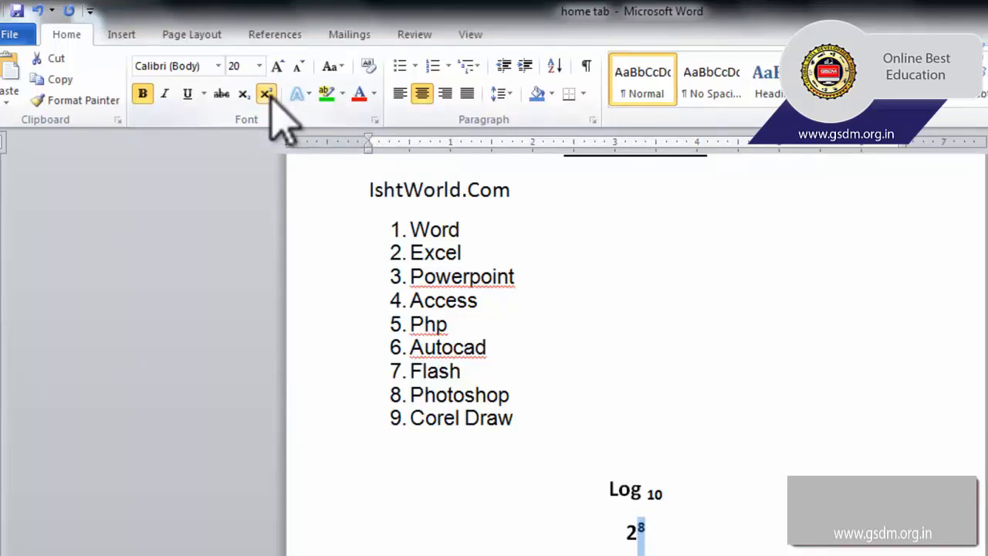
# Step: Apply the Gradient Fill - Purple, Accent 4, Reflection text effect to all nine list items and deselect them
pyautogui.click(701, 364)
pyautogui.scroll(-2, 604, 502)
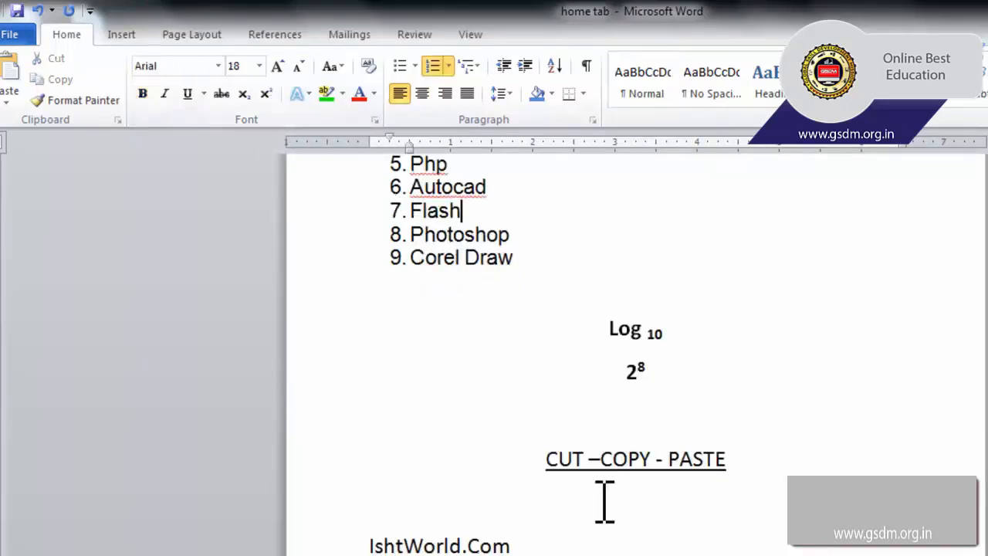
pyautogui.scroll(1, 567, 383)
pyautogui.scroll(3, 558, 388)
pyautogui.moveTo(563, 467)
pyautogui.mouseDown()
pyautogui.moveTo(399, 225)
pyautogui.moveTo(400, 262)
pyautogui.mouseUp()
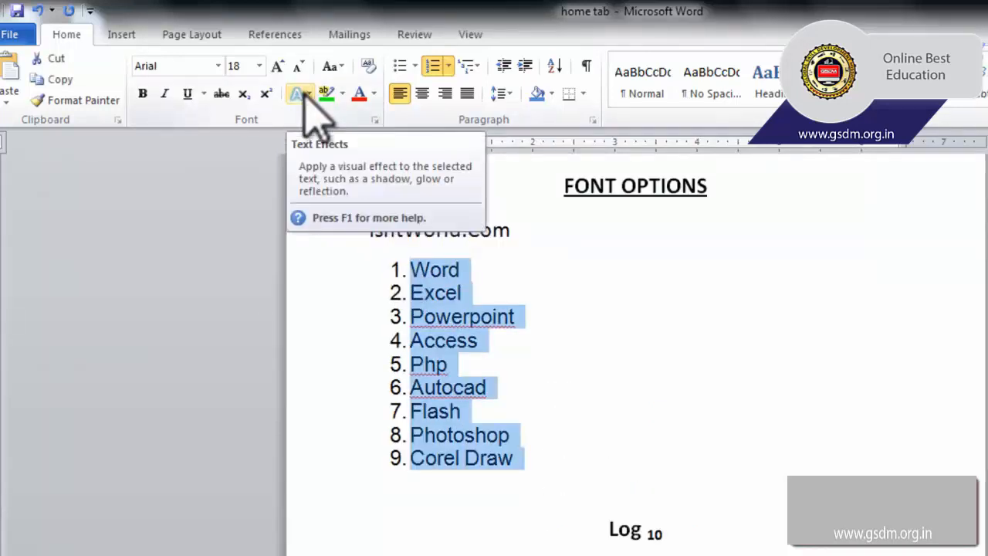
pyautogui.click(298, 94)
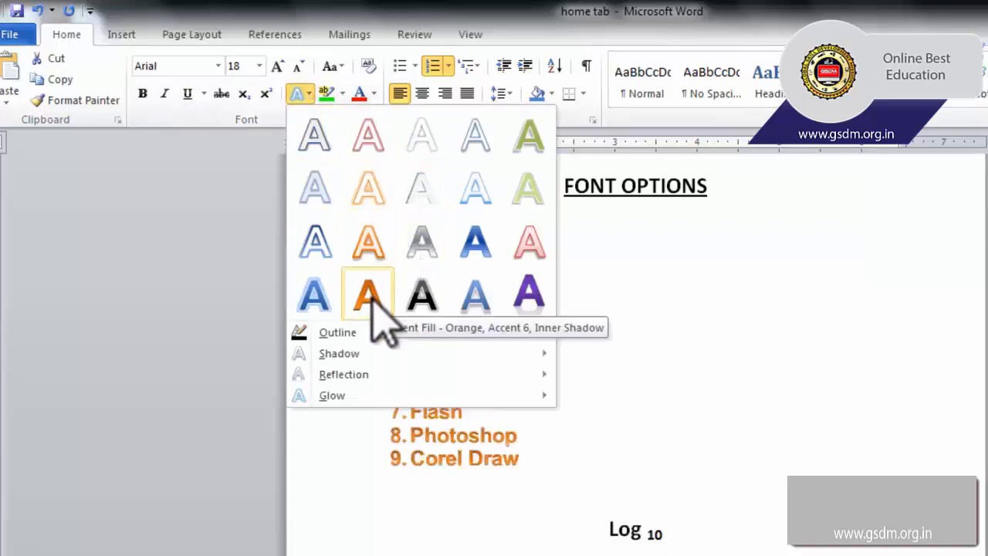
pyautogui.click(535, 294)
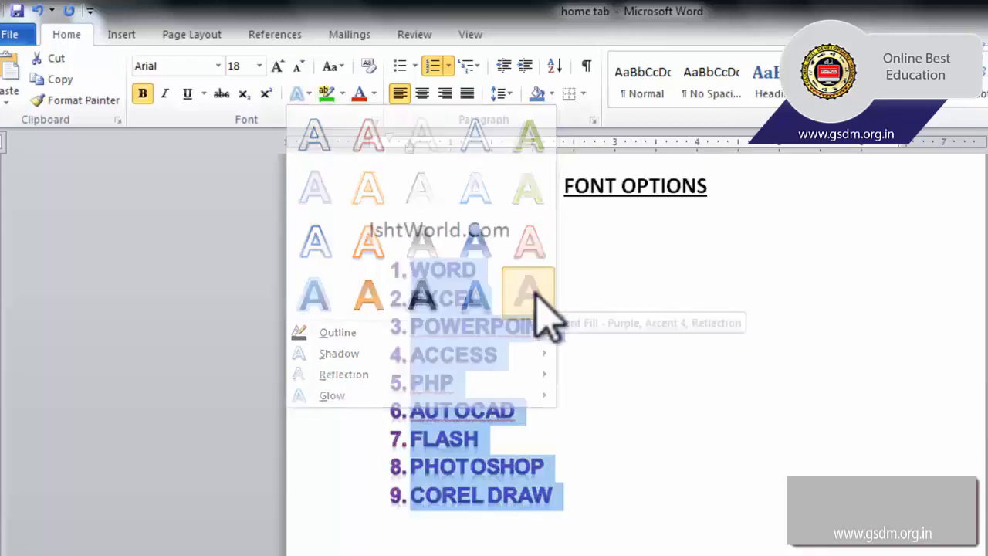
pyautogui.scroll(2, 648, 397)
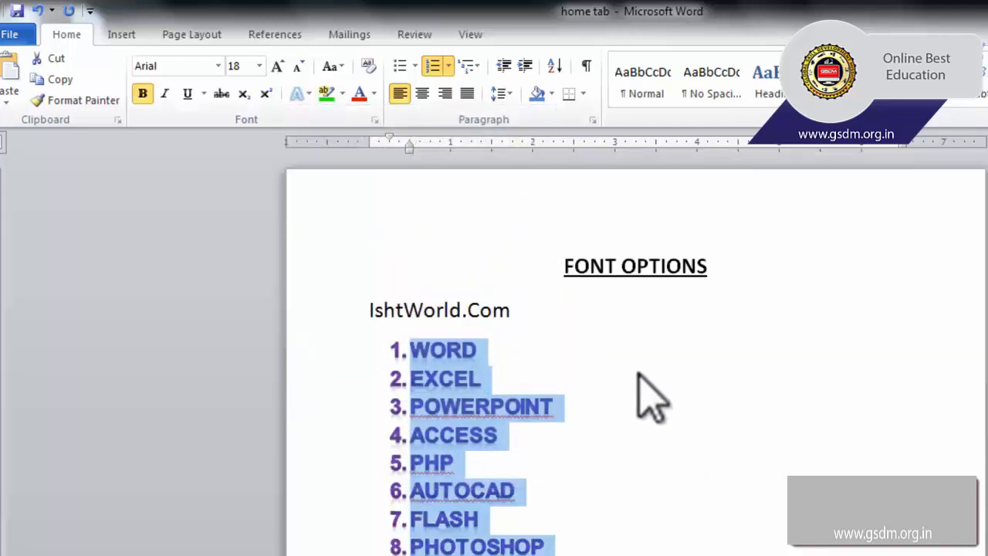
pyautogui.click(640, 522)
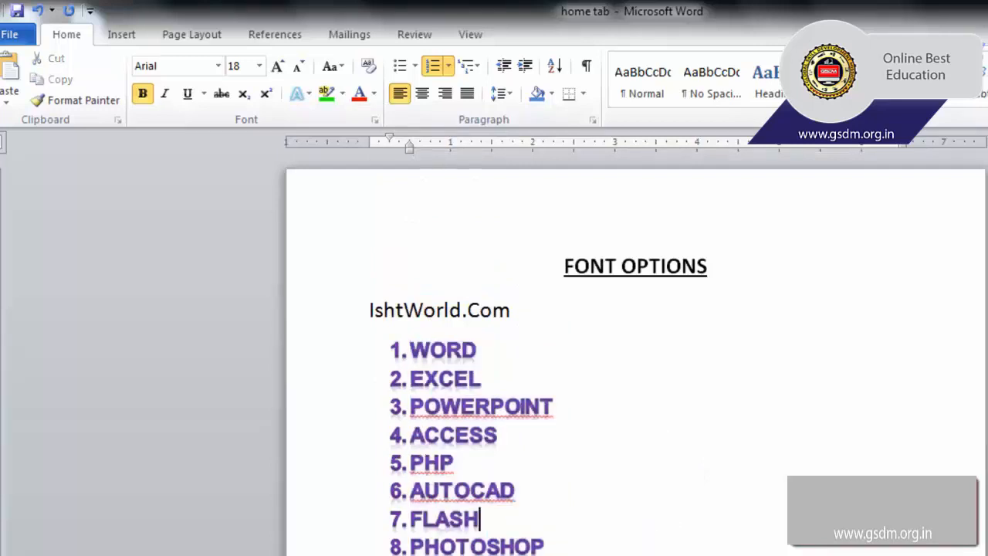
# Step: Change the list's text effect to Gradient Fill - Orange, Accent 6, Inner Shadow
pyautogui.moveTo(477, 536); pyautogui.dragTo(371, 365)
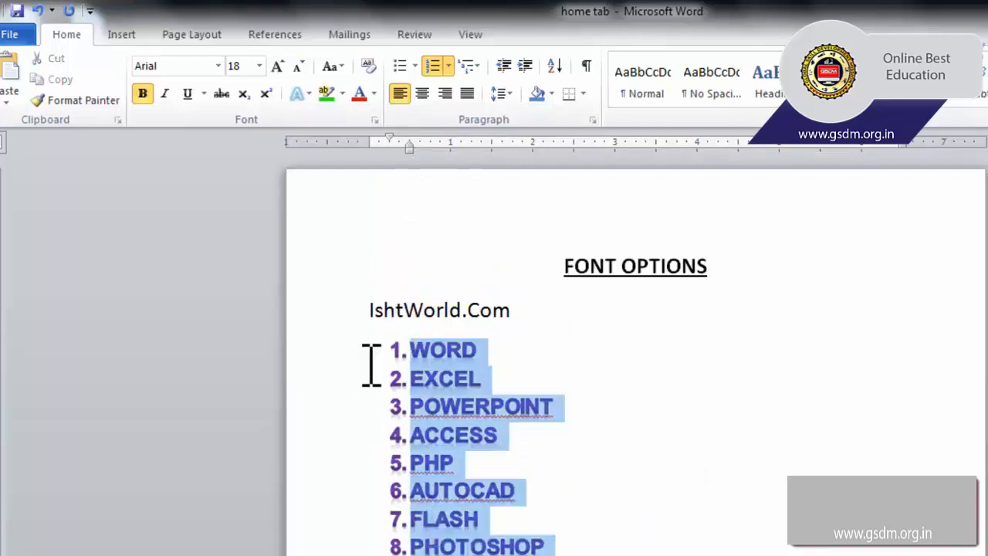
pyautogui.click(298, 93)
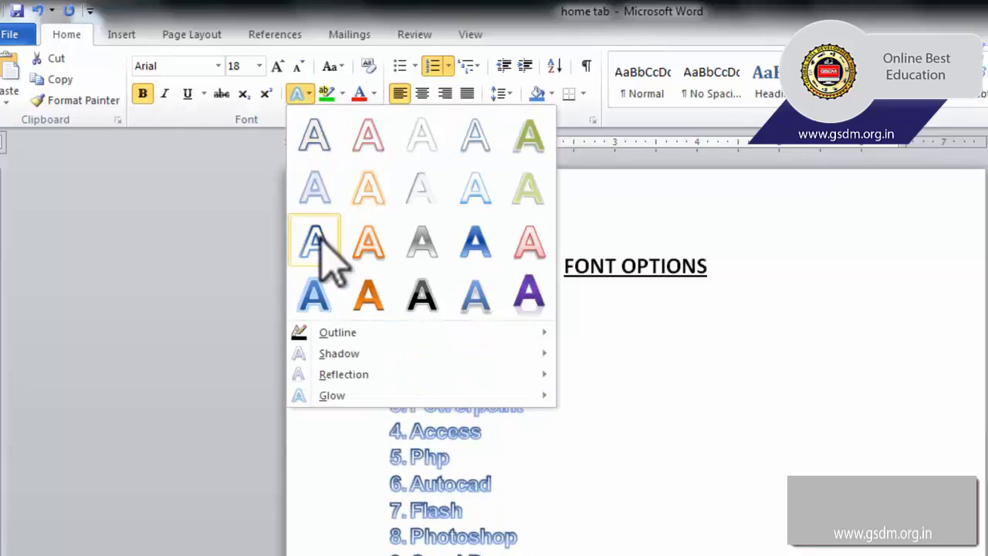
pyautogui.click(384, 290)
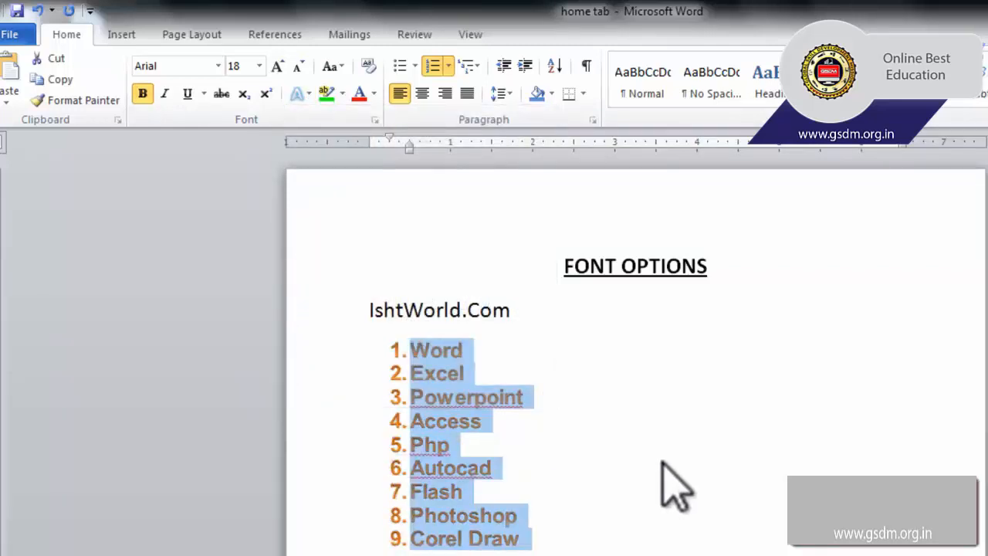
# Step: Preview the Outline, Shadow, Reflection and Glow text effect options on the list, and leave it as plain, deselected text
pyautogui.click(299, 93)
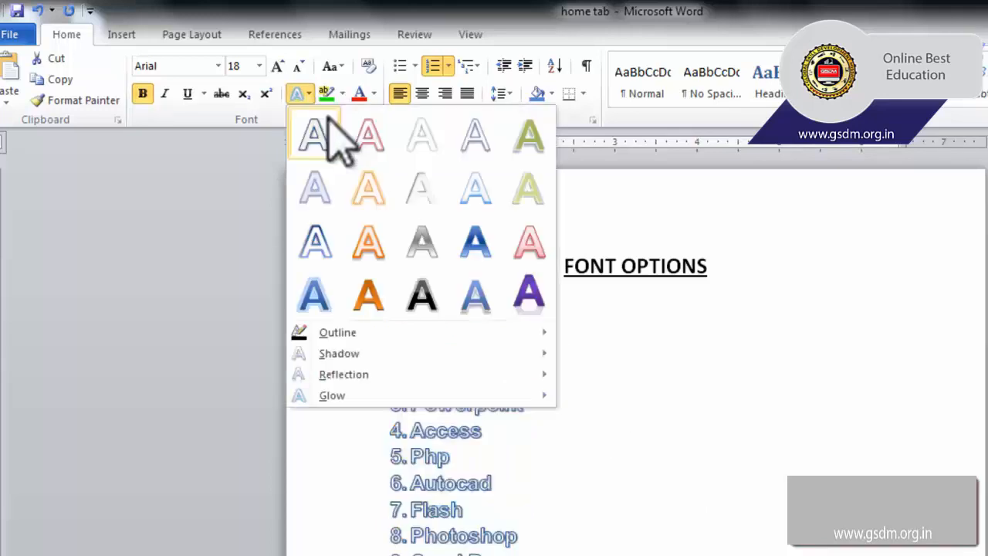
pyautogui.moveTo(374, 339)
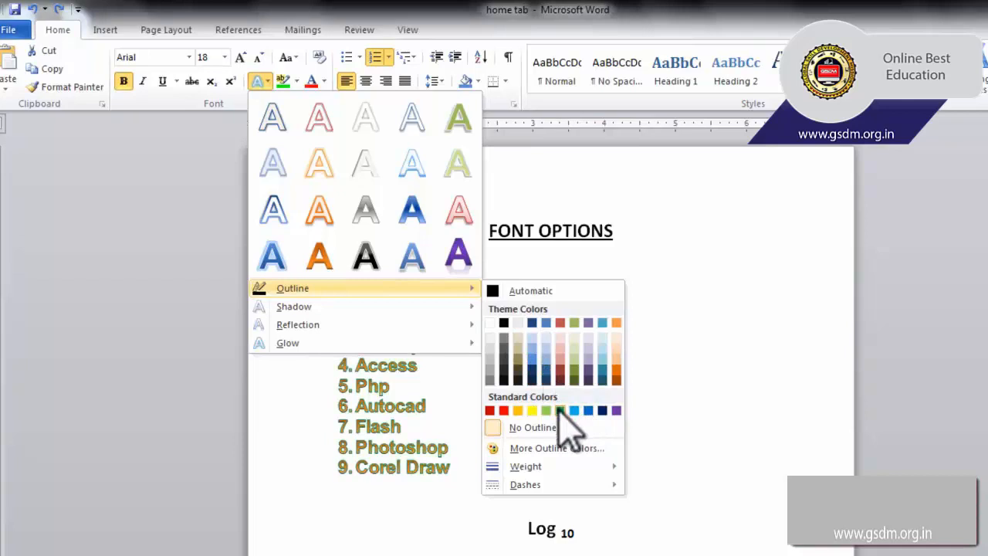
pyautogui.moveTo(316, 309)
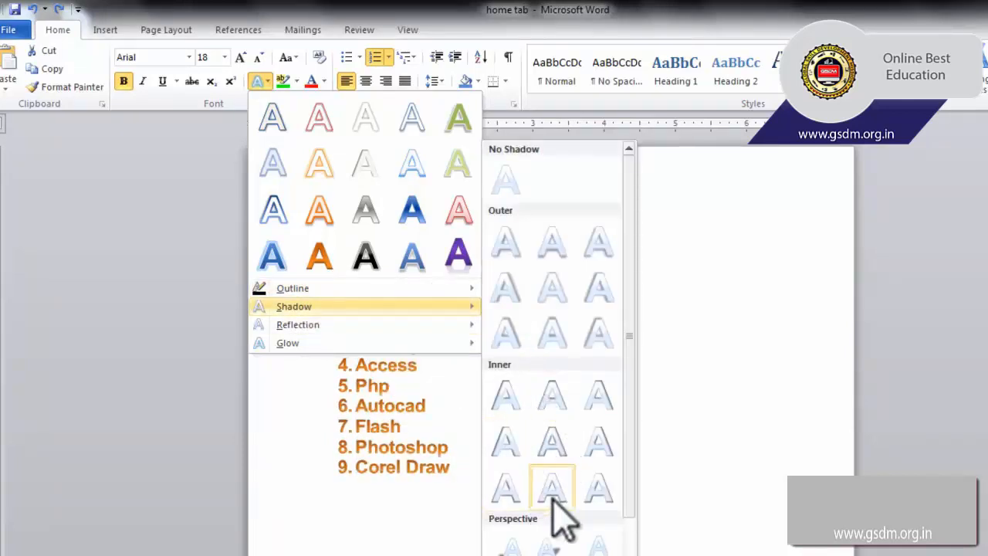
pyautogui.moveTo(628, 477); pyautogui.dragTo(645, 533)
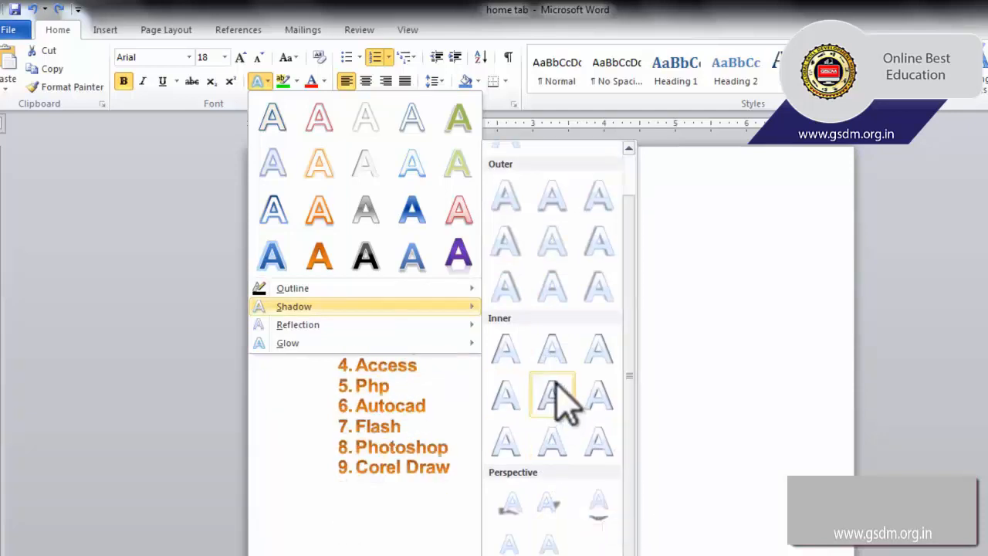
pyautogui.moveTo(401, 331)
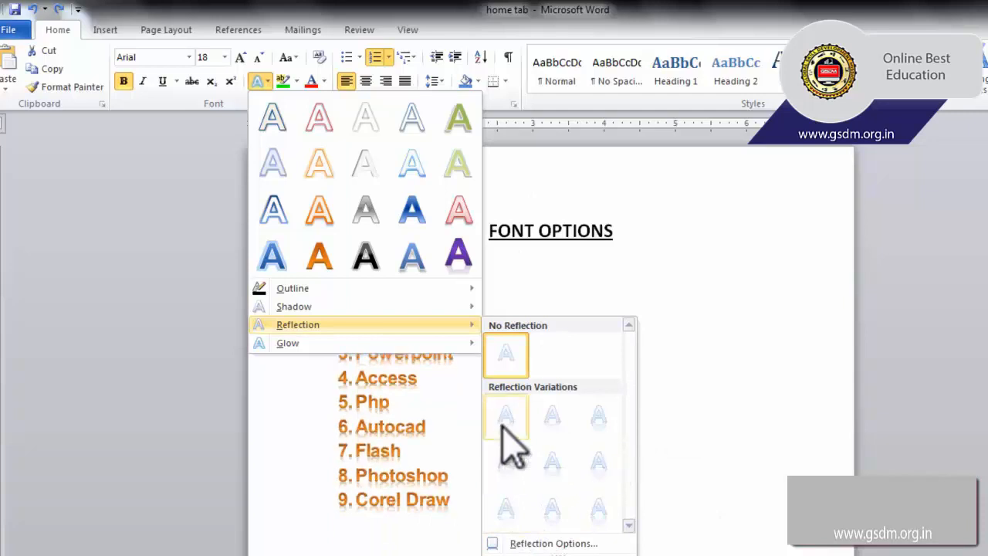
pyautogui.moveTo(332, 339)
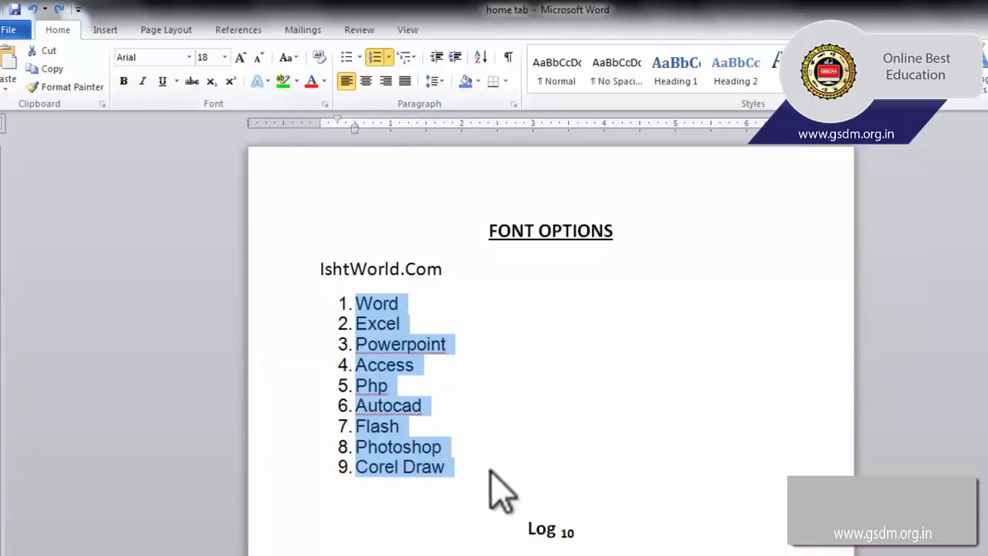
pyautogui.click(483, 361)
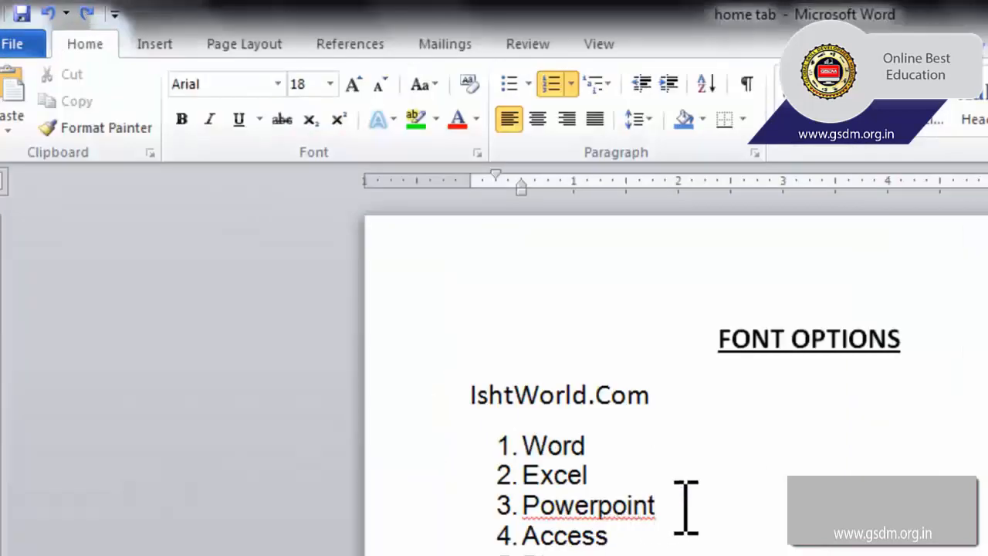
# Step: Highlight the first list item, Word, in yellow
pyautogui.moveTo(598, 446); pyautogui.dragTo(531, 441)
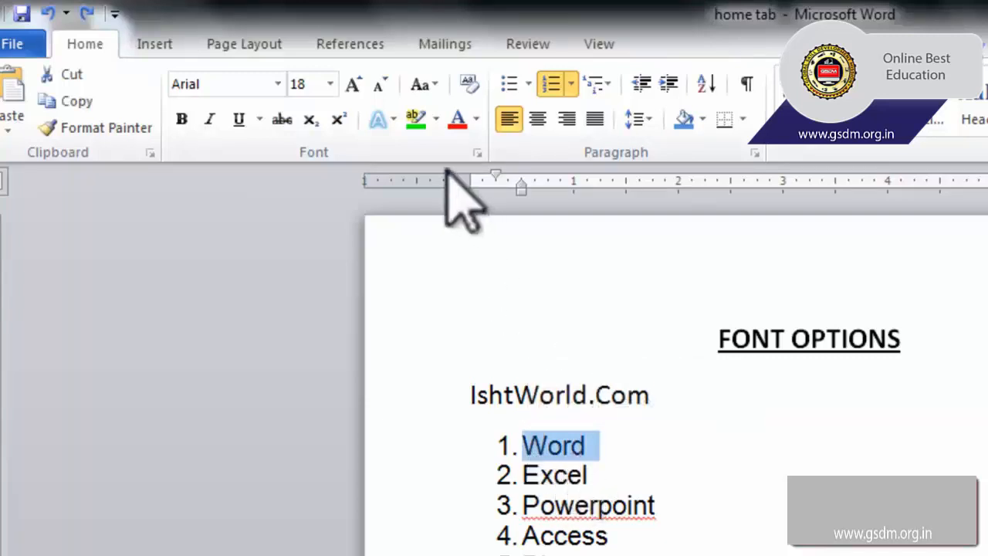
pyautogui.click(436, 119)
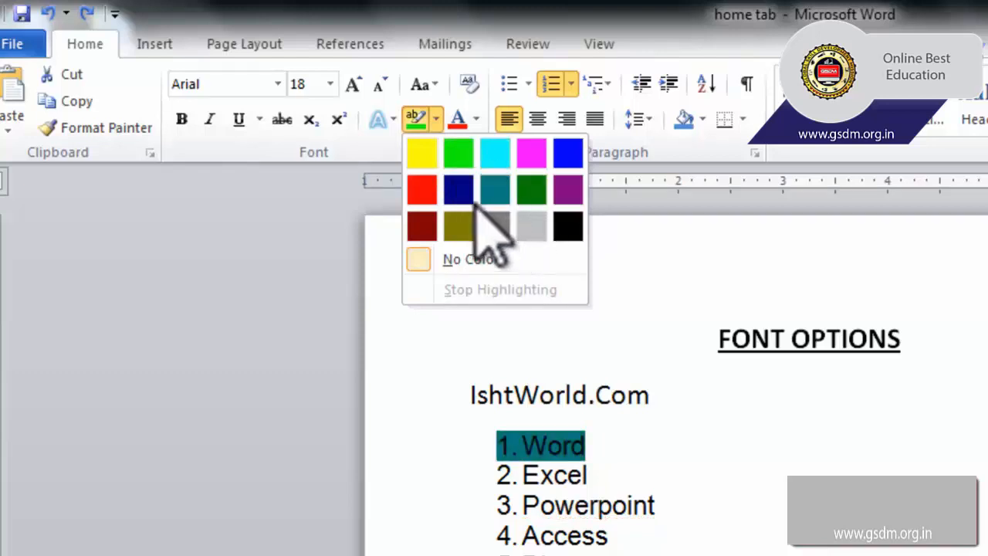
pyautogui.click(429, 157)
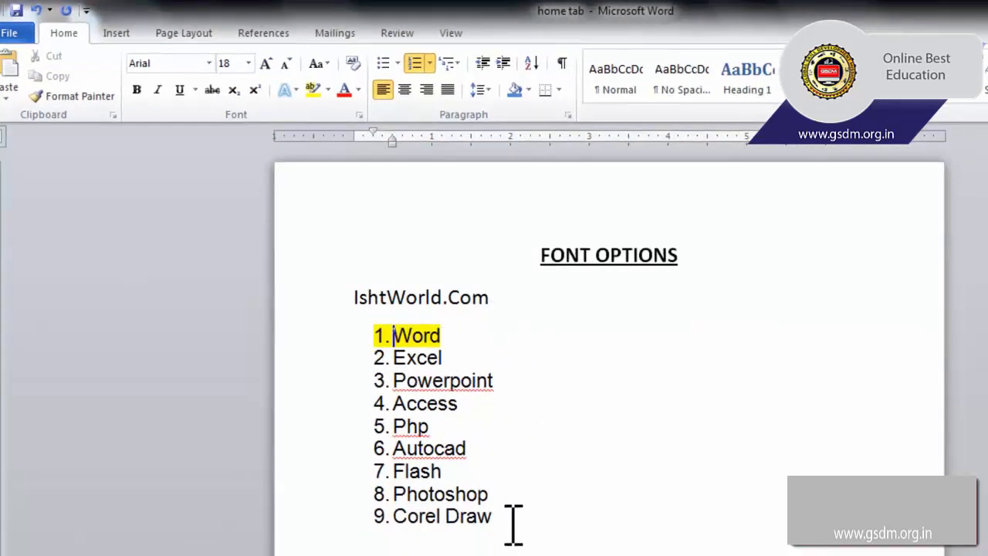
# Step: Set the font colour of the list items from Excel to Corel Draw to the standard purple and deselect them
pyautogui.moveTo(455, 482); pyautogui.dragTo(379, 357)
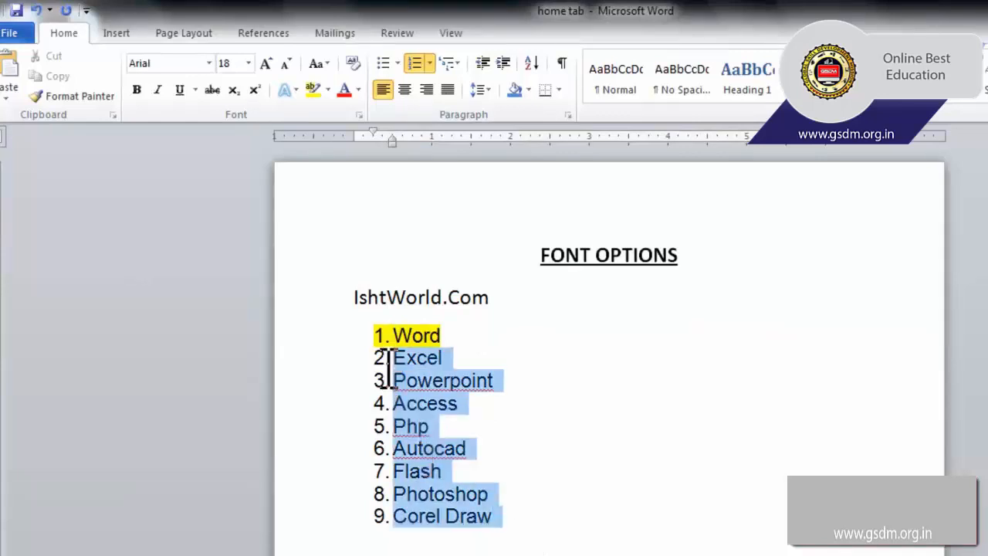
pyautogui.click(358, 90)
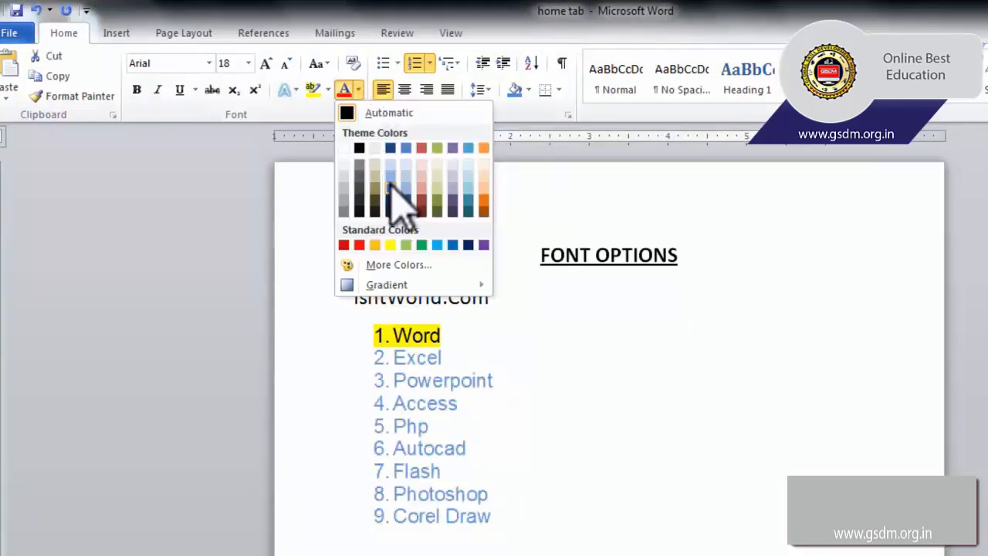
pyautogui.click(484, 246)
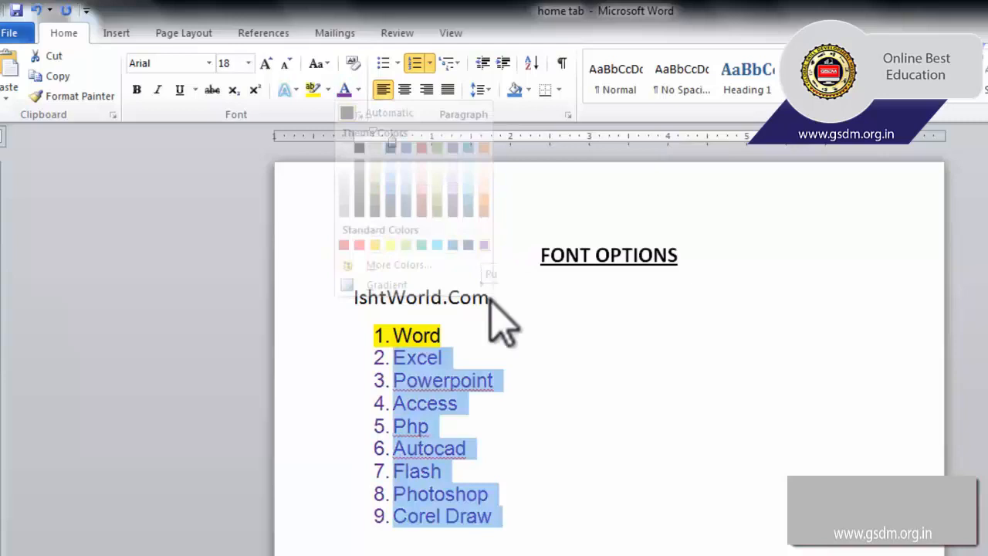
pyautogui.click(540, 427)
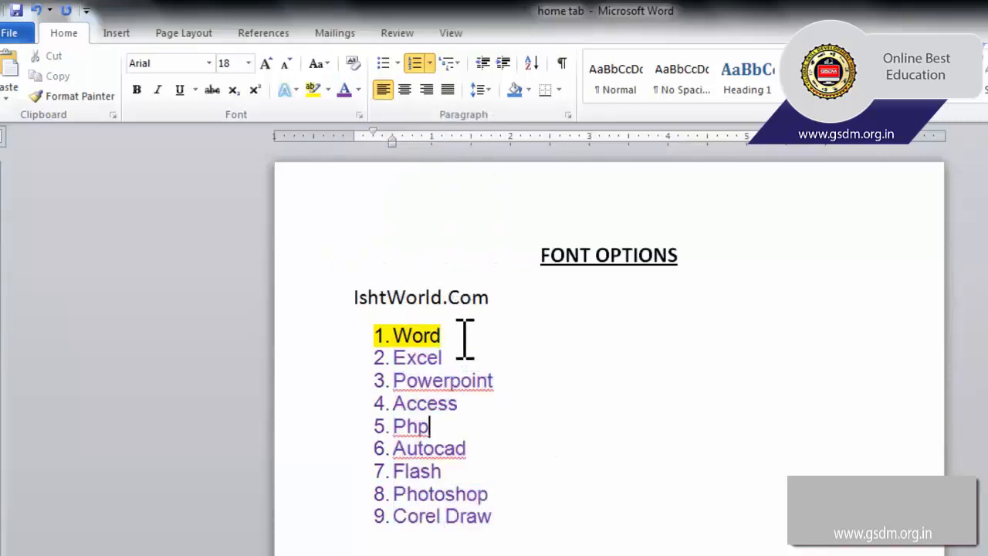
# Step: Change the highlight colour of the list item Word to teal and back to yellow
pyautogui.moveTo(464, 338); pyautogui.dragTo(396, 334)
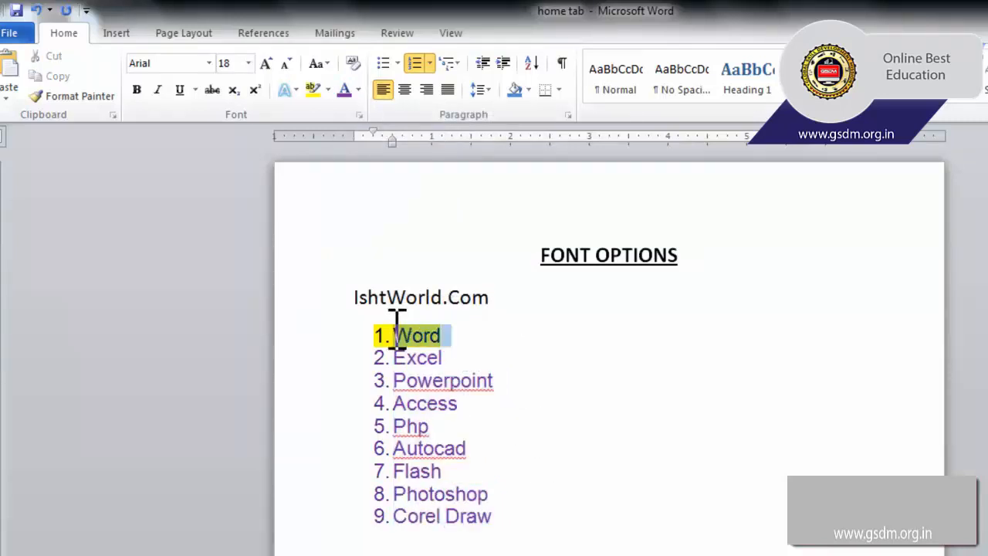
pyautogui.click(472, 335)
pyautogui.moveTo(455, 338); pyautogui.dragTo(379, 339)
pyautogui.click(328, 89)
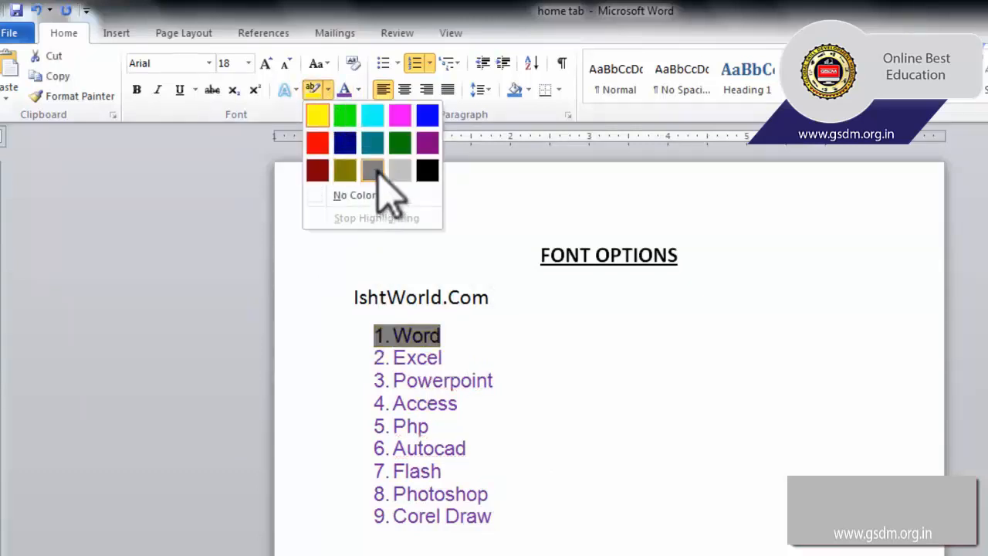
pyautogui.click(372, 142)
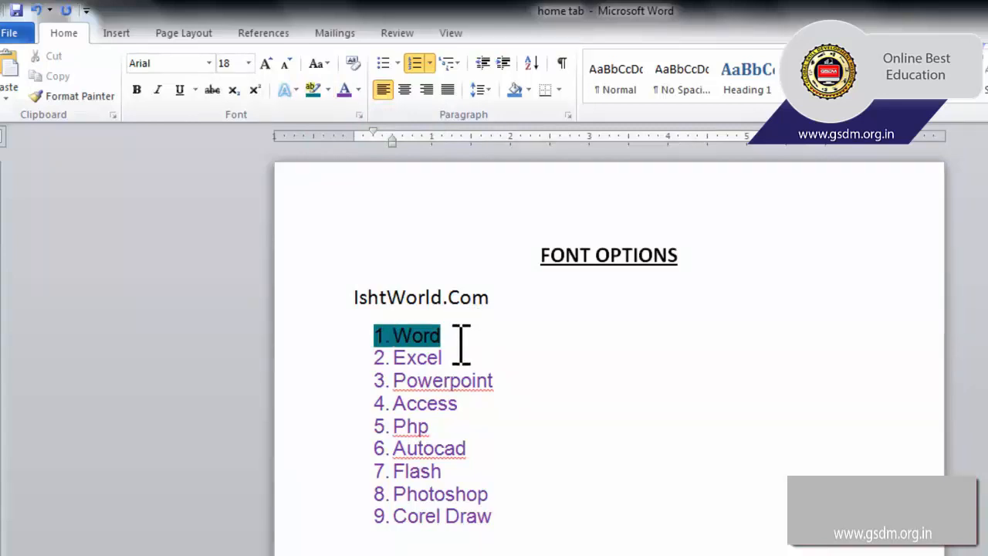
pyautogui.moveTo(461, 340); pyautogui.dragTo(386, 330)
pyautogui.click(327, 90)
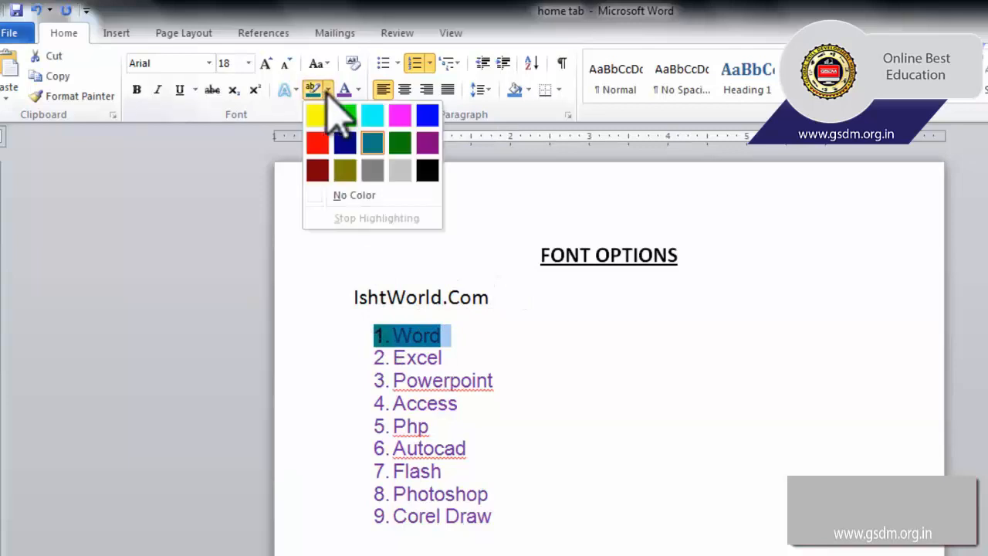
pyautogui.click(316, 115)
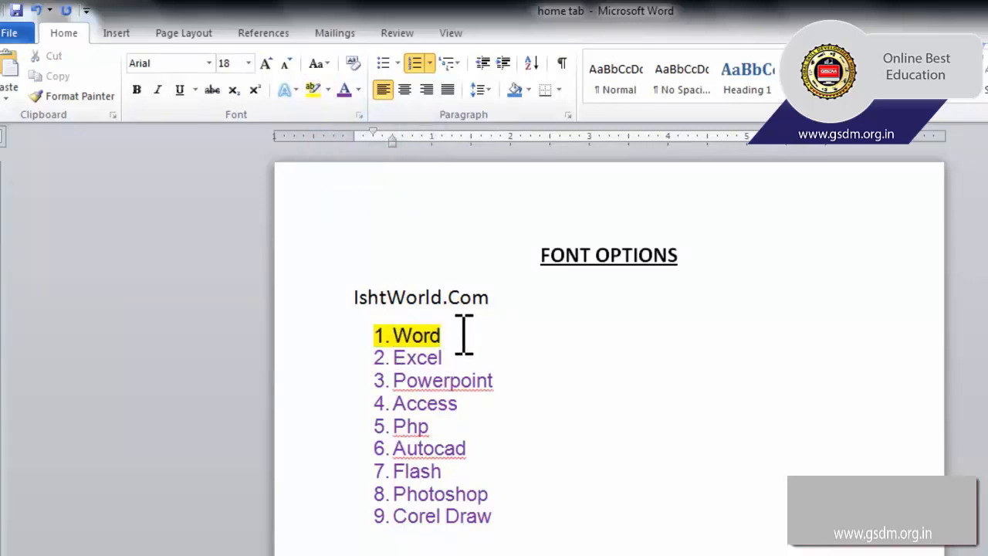
# Step: Change the highlight of the list item Word to turquoise, and remove it with No Color
pyautogui.moveTo(463, 333); pyautogui.dragTo(394, 315)
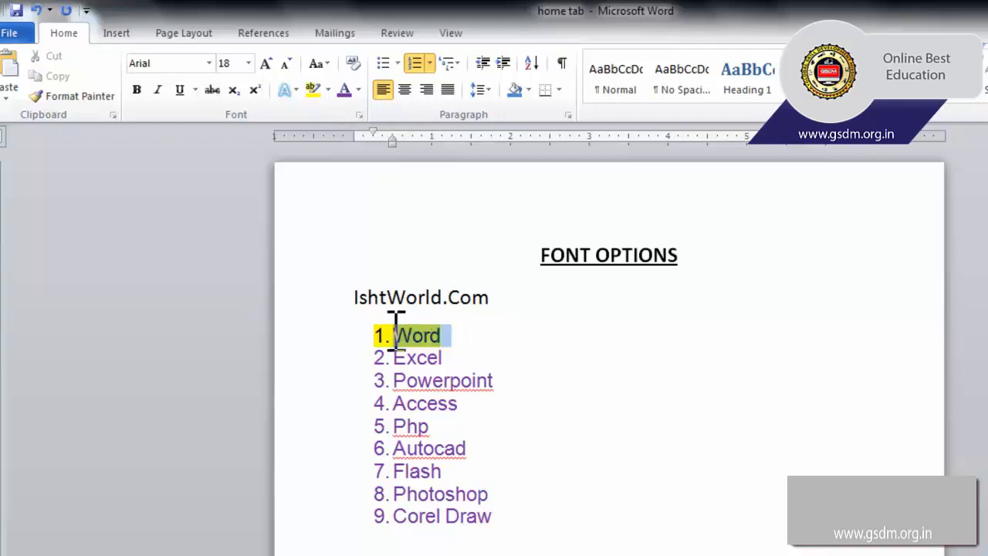
pyautogui.click(328, 91)
pyautogui.click(372, 116)
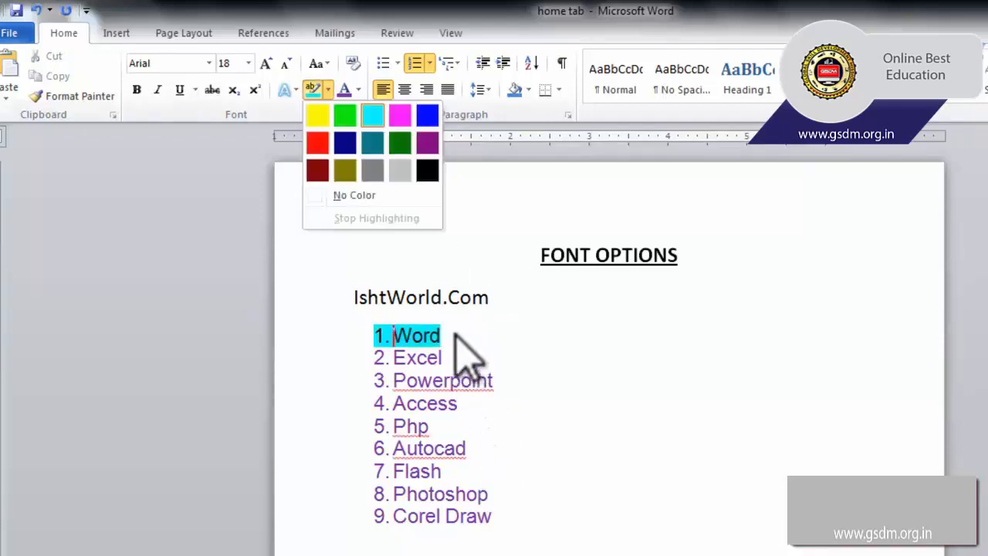
pyautogui.click(463, 338)
pyautogui.moveTo(468, 339); pyautogui.dragTo(386, 333)
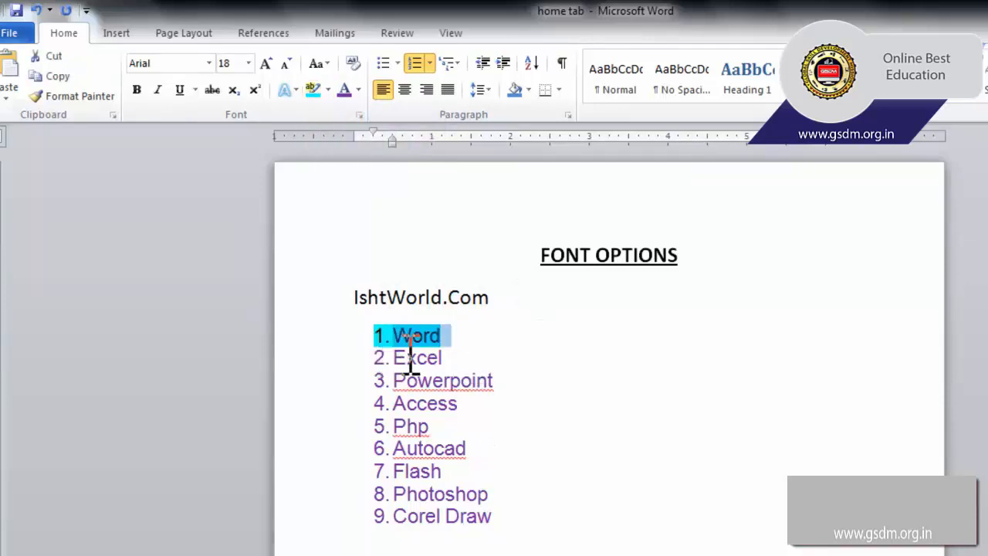
pyautogui.click(327, 89)
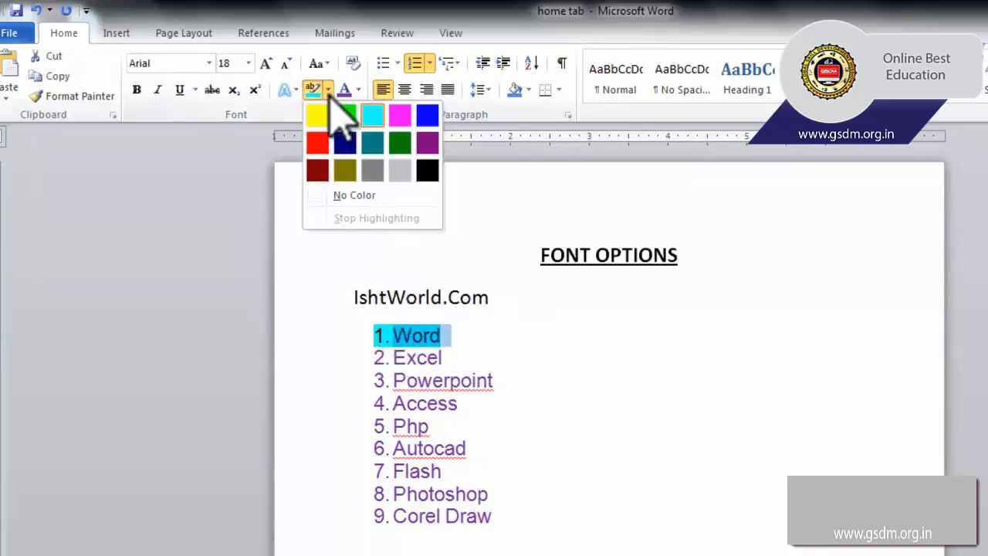
pyautogui.click(360, 197)
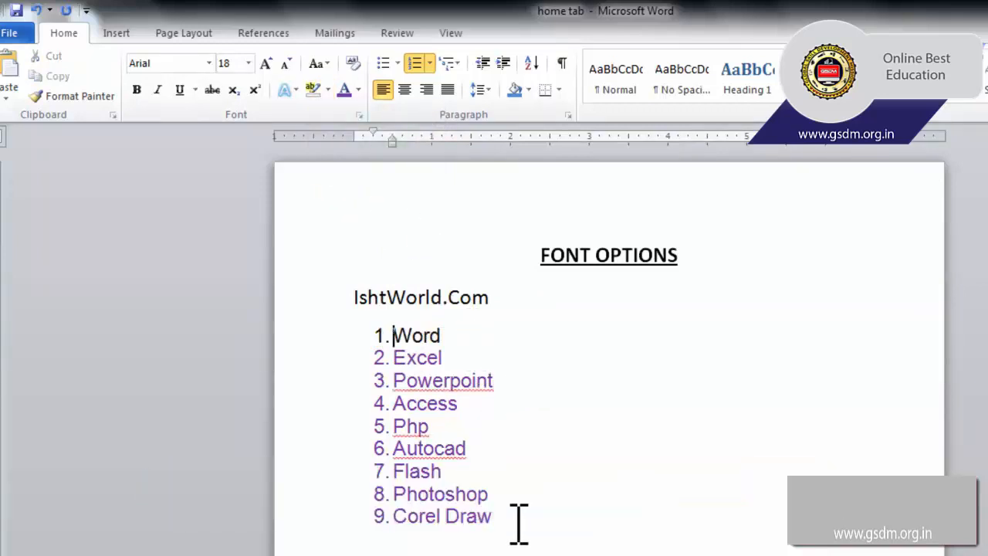
# Step: Reset the font colour of the list items from Excel to Corel Draw to Automatic and deselect them
pyautogui.moveTo(519, 524); pyautogui.dragTo(367, 351)
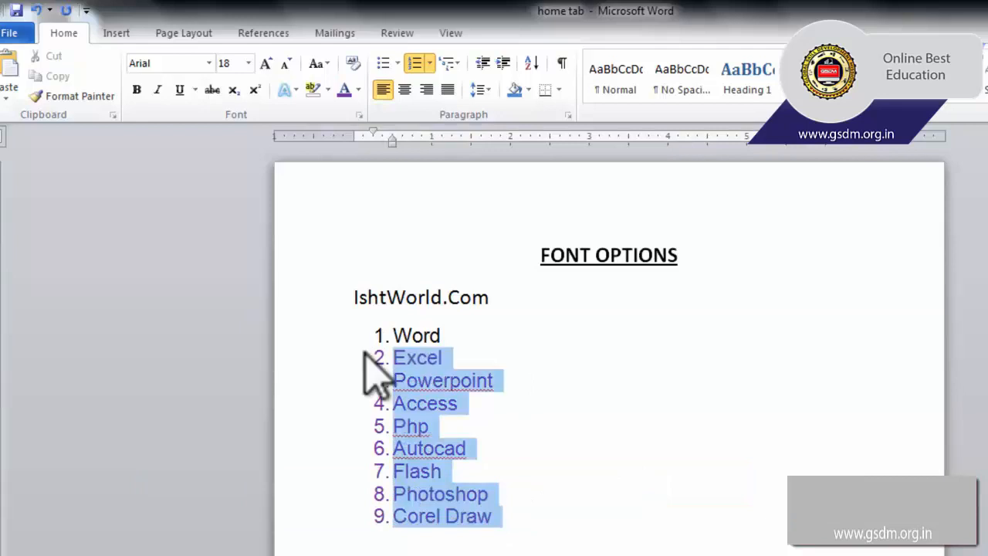
pyautogui.click(359, 90)
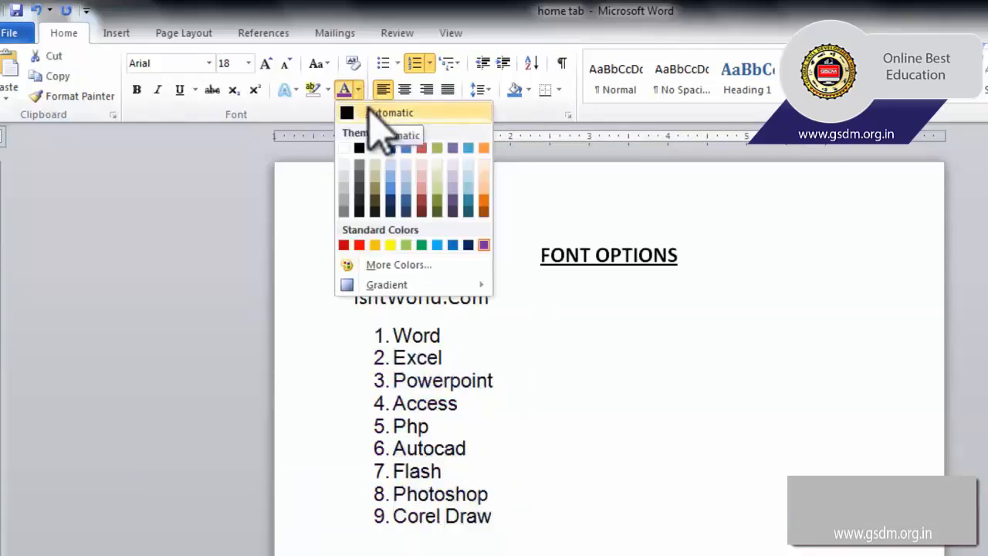
pyautogui.click(370, 112)
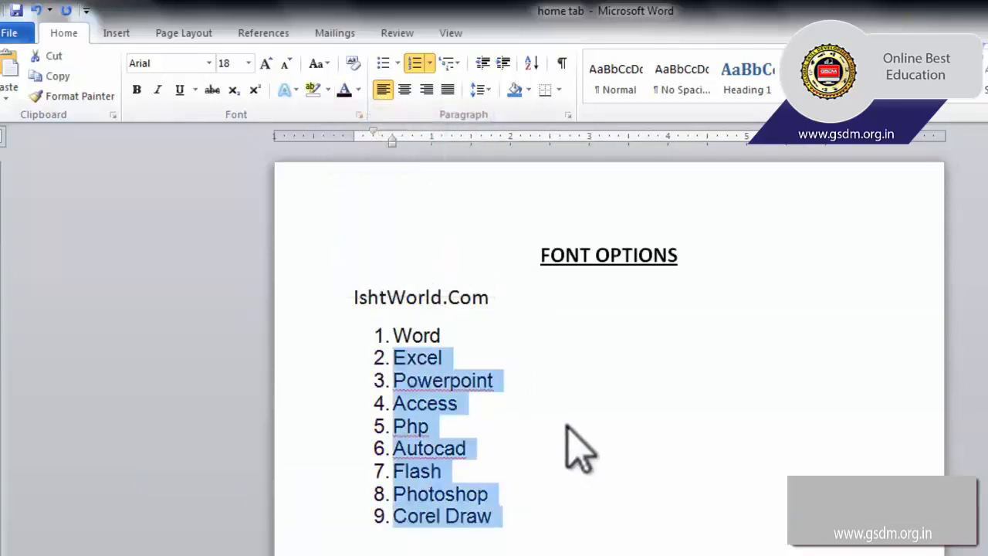
pyautogui.click(537, 301)
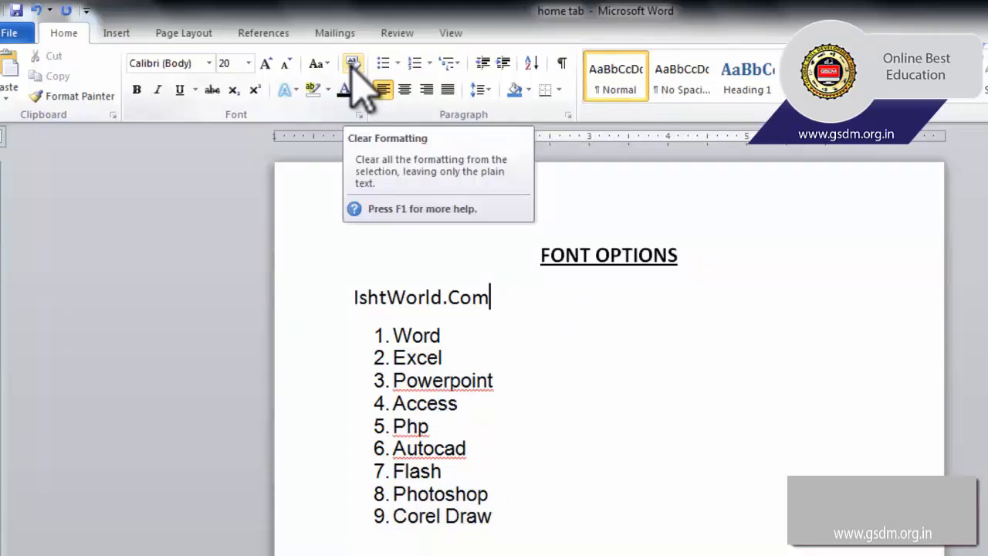
# Step: Clear all formatting from the nine list items, Word to Corel Draw
pyautogui.moveTo(520, 511)
pyautogui.mouseDown()
pyautogui.moveTo(458, 472)
pyautogui.moveTo(388, 313)
pyautogui.moveTo(386, 331)
pyautogui.mouseUp()
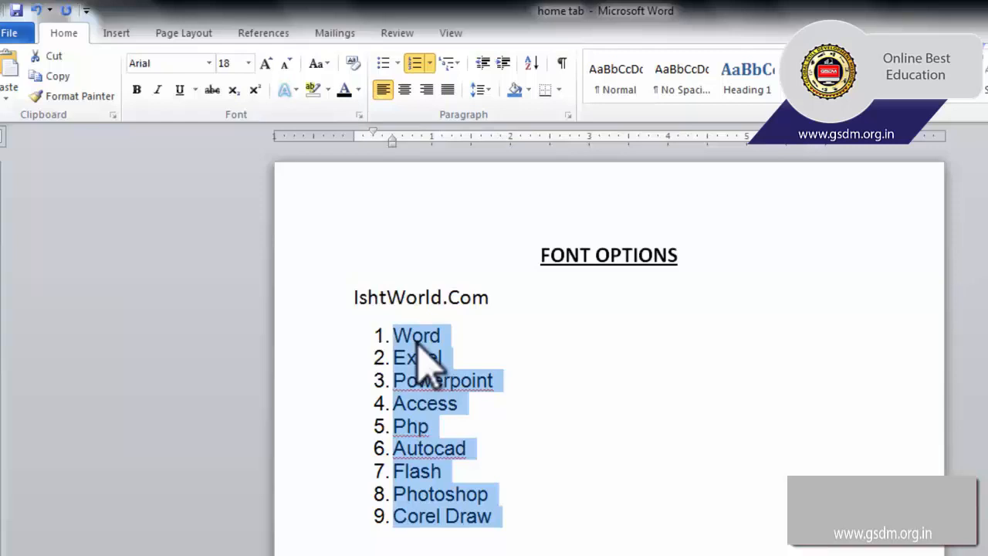
pyautogui.click(352, 62)
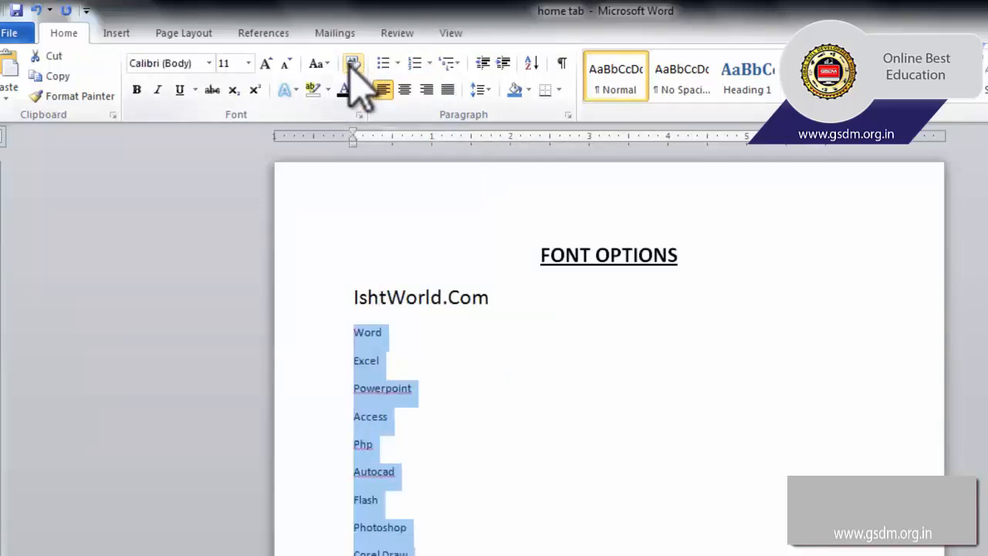